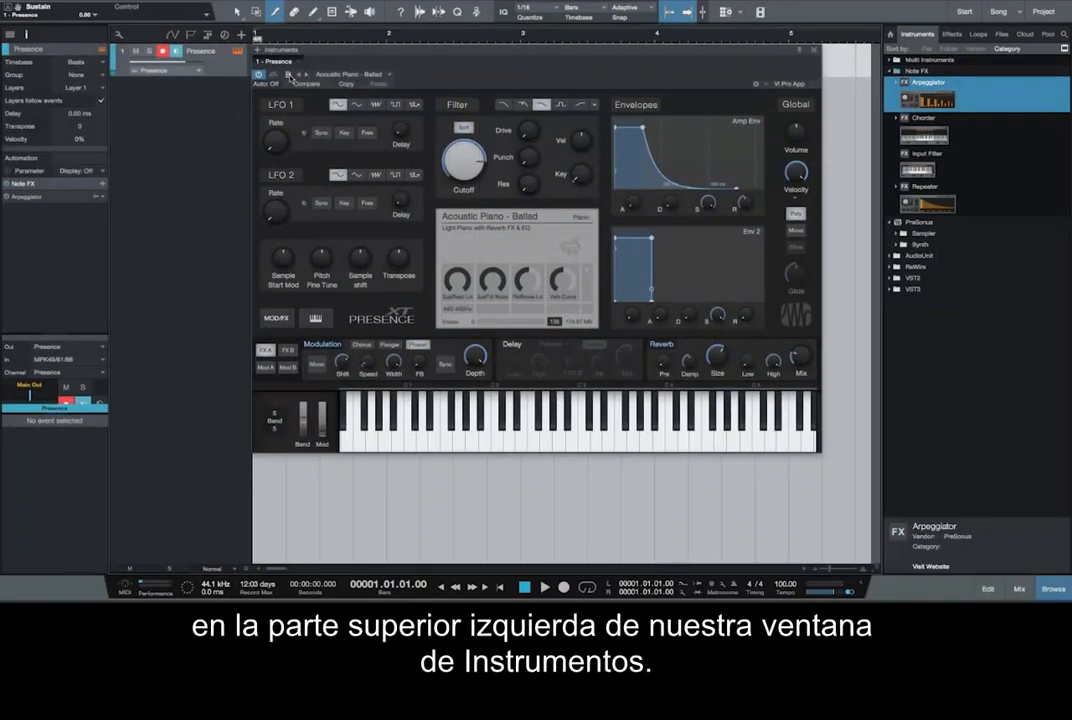
pyautogui.click(289, 76)
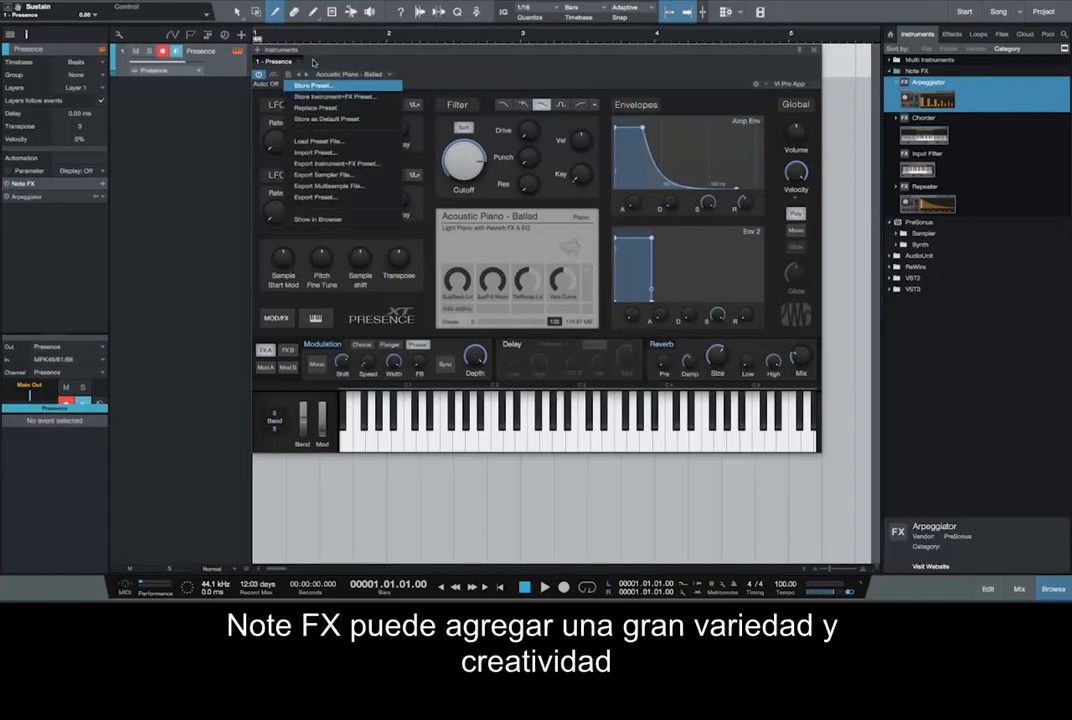
pyautogui.click(313, 63)
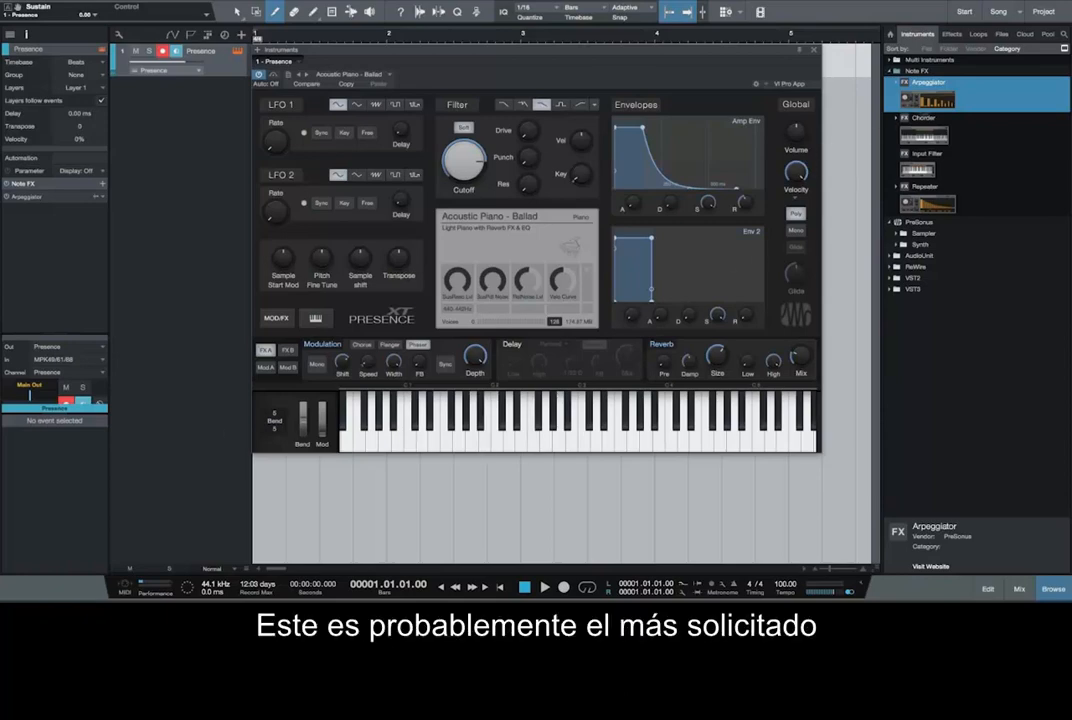
# Step: Open the Arpeggiator in the Presence track's Note FX and move its window in front of the instrument editor
pyautogui.click(45, 199)
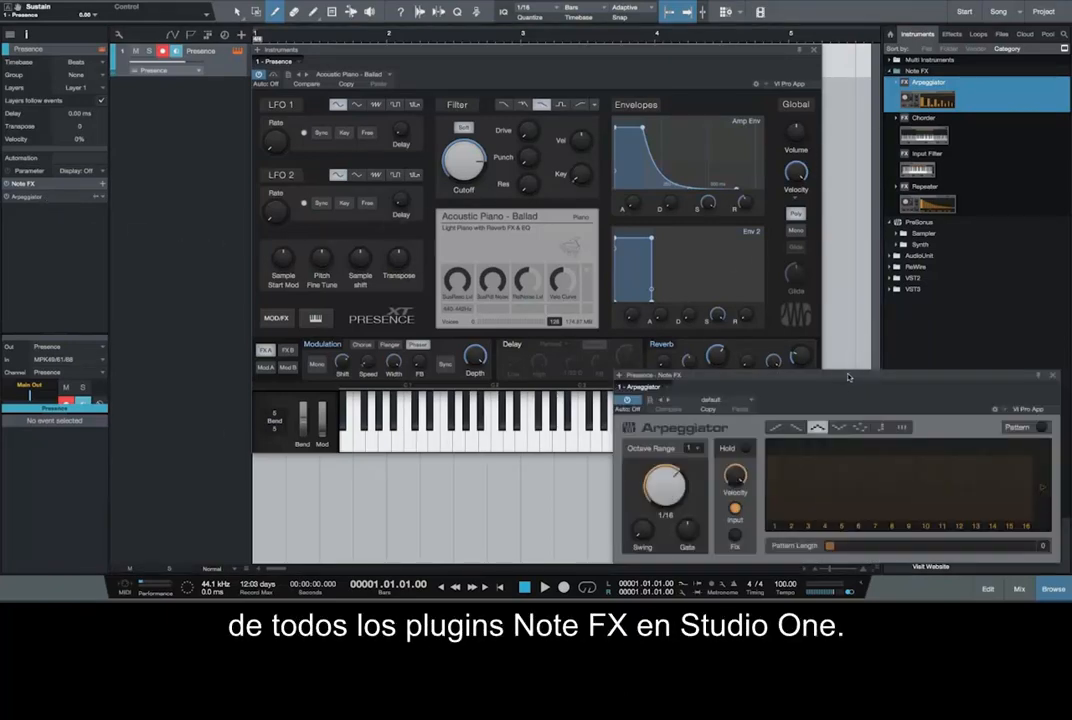
pyautogui.moveTo(848, 377); pyautogui.dragTo(404, 198)
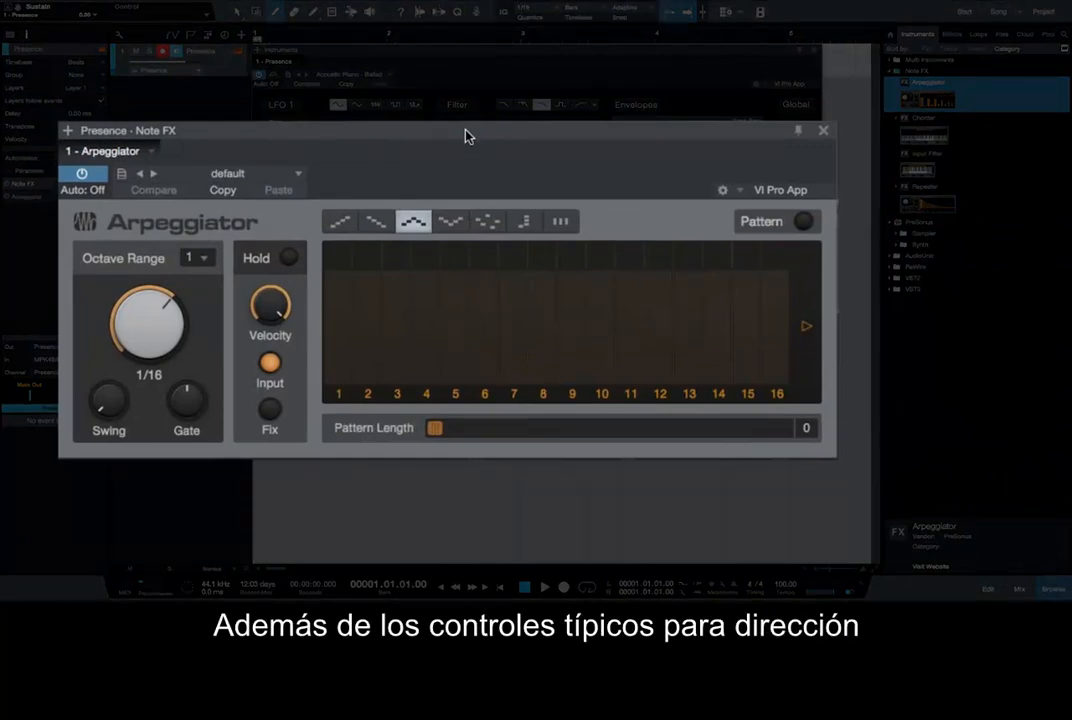
# Step: Try the Arpeggiator's up and down play modes and turn on its Pattern mode
pyautogui.click(343, 221)
pyautogui.click(377, 221)
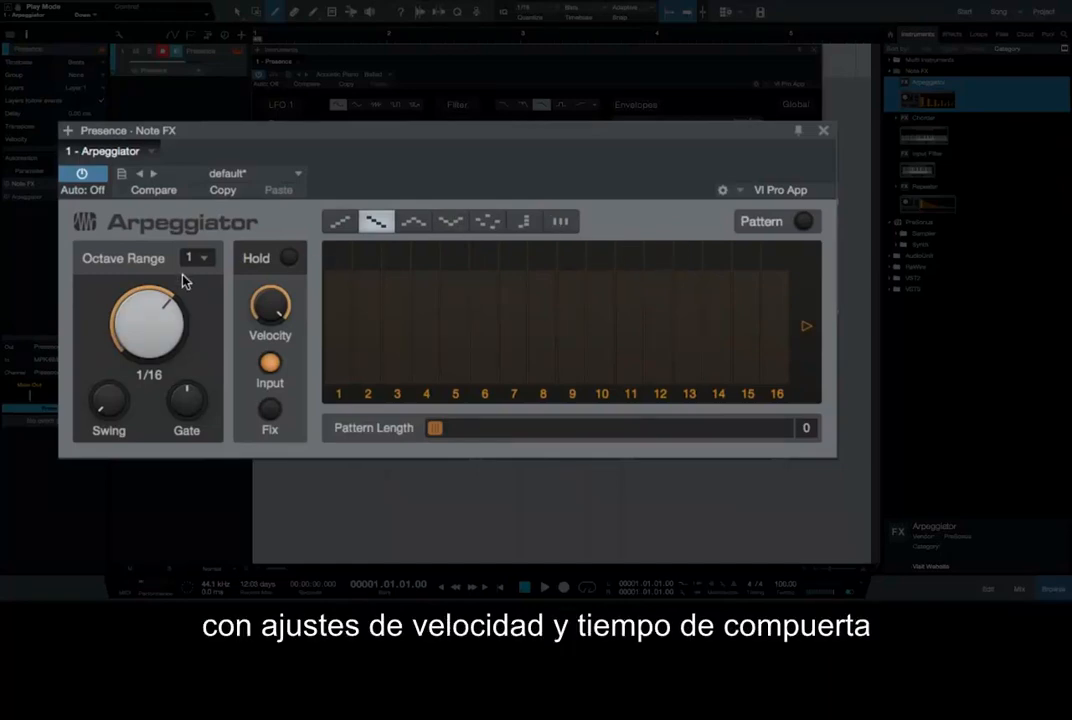
pyautogui.click(808, 222)
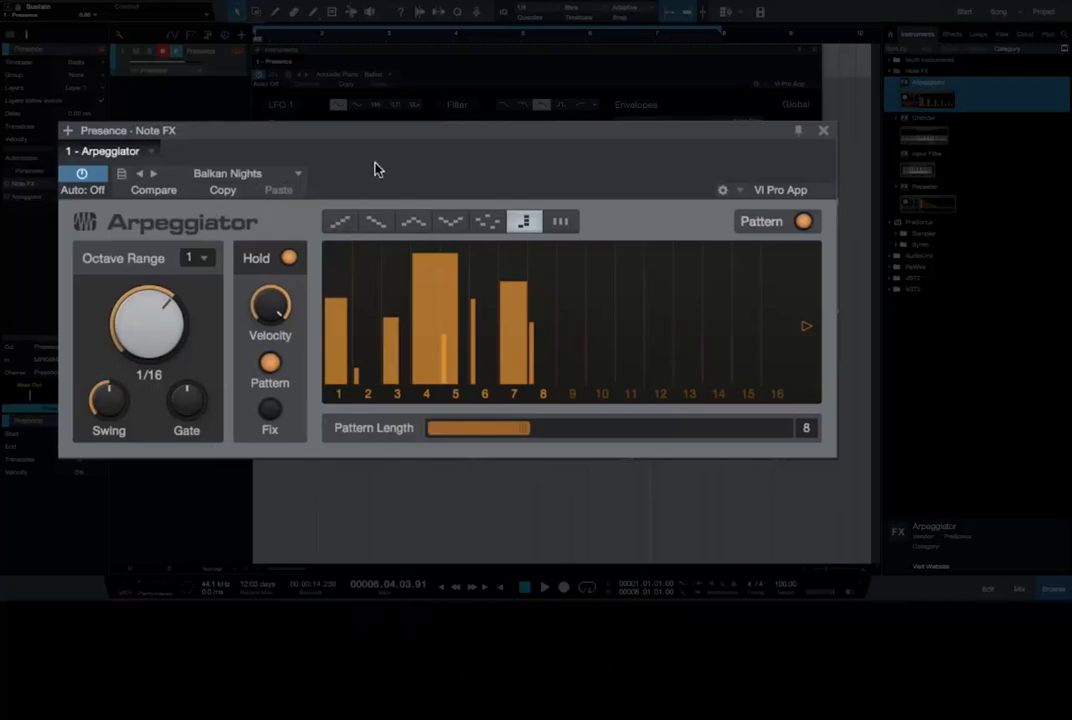
# Step: Audition the Arpeggiator presets Balkan Nights, Boogie Buzz, De-Structure, Dynamic Offbeat, Headnicker and In-Spire during song playback
pyautogui.press('space')
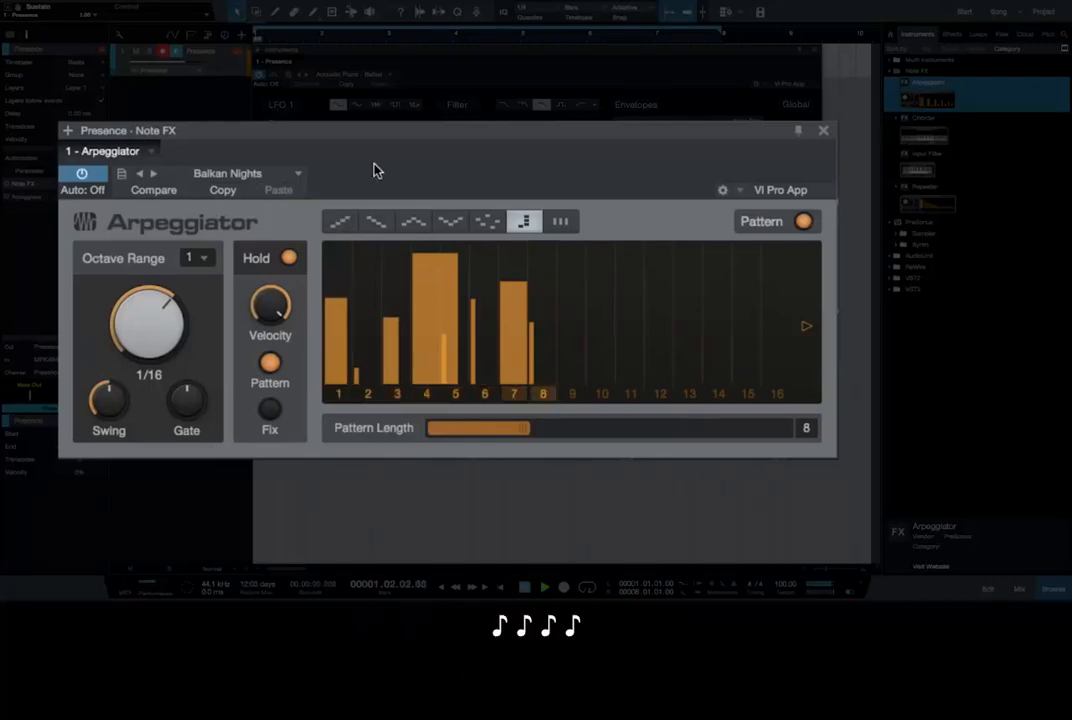
pyautogui.click(154, 175)
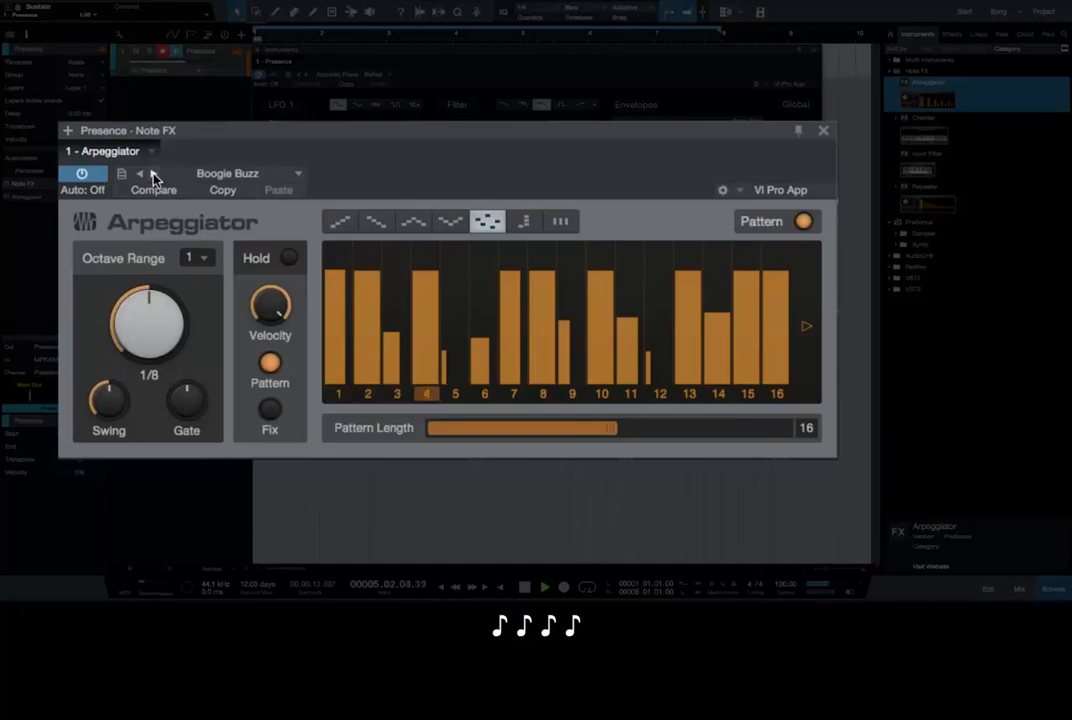
pyautogui.click(153, 175)
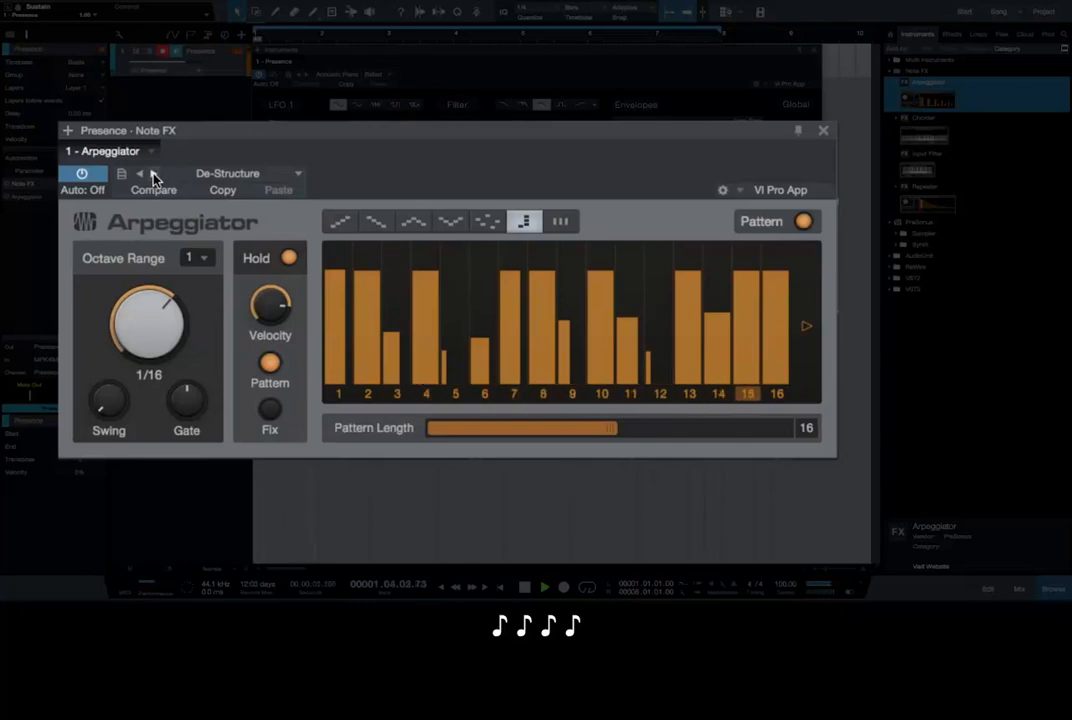
pyautogui.click(153, 174)
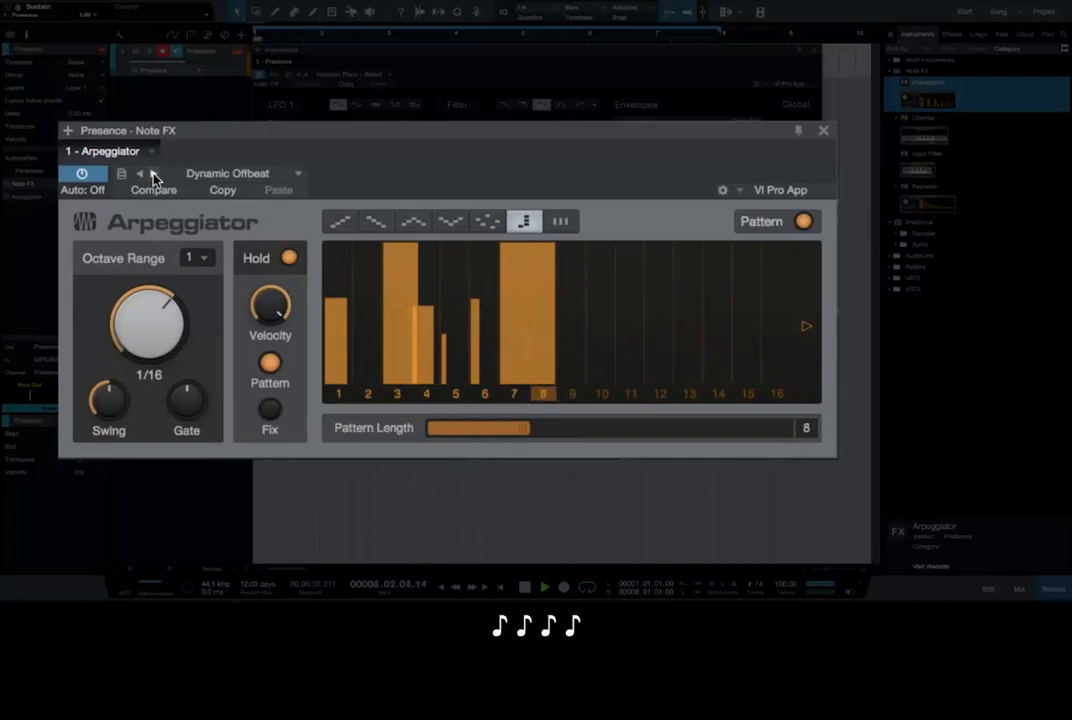
pyautogui.click(153, 174)
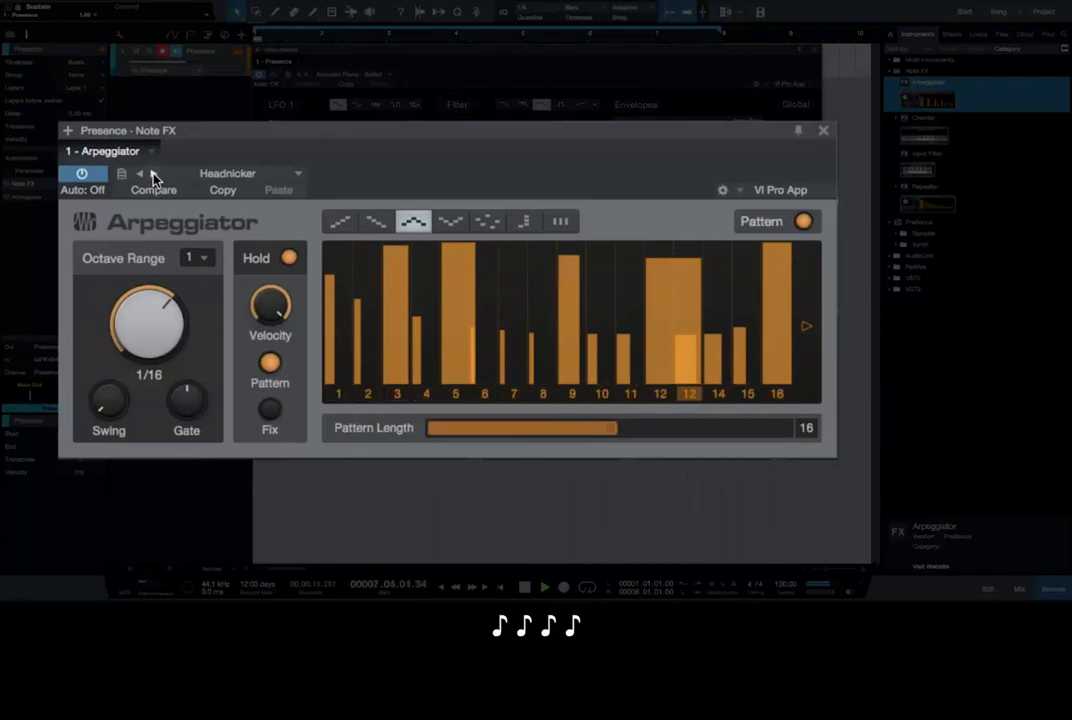
pyautogui.click(153, 174)
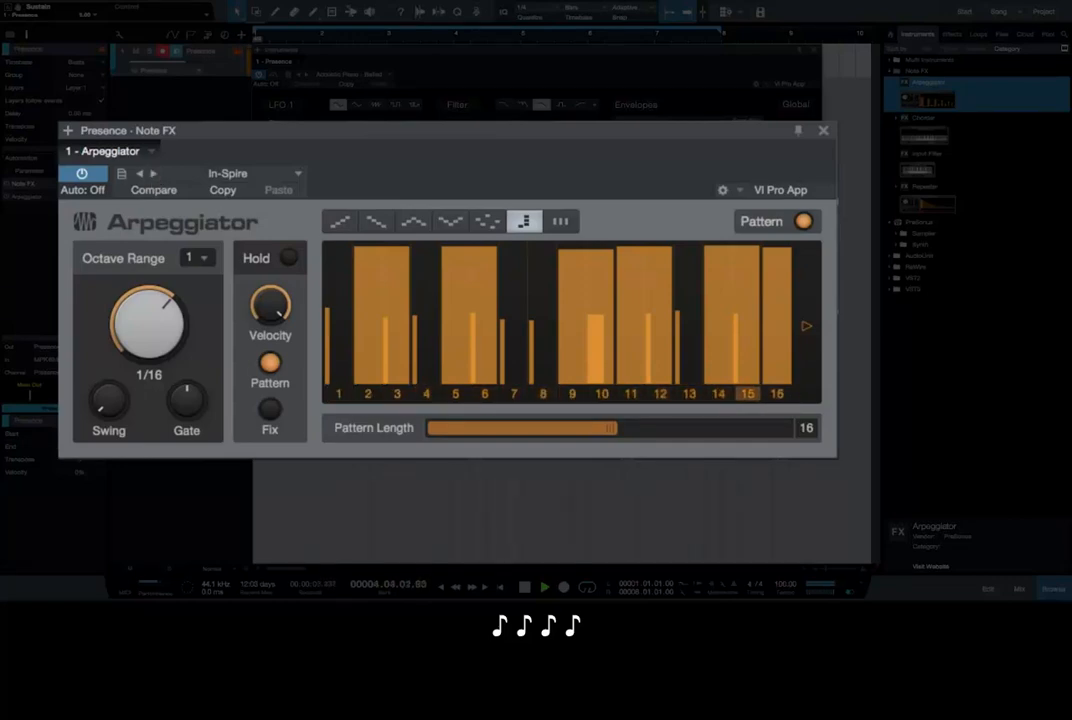
pyautogui.press('space')
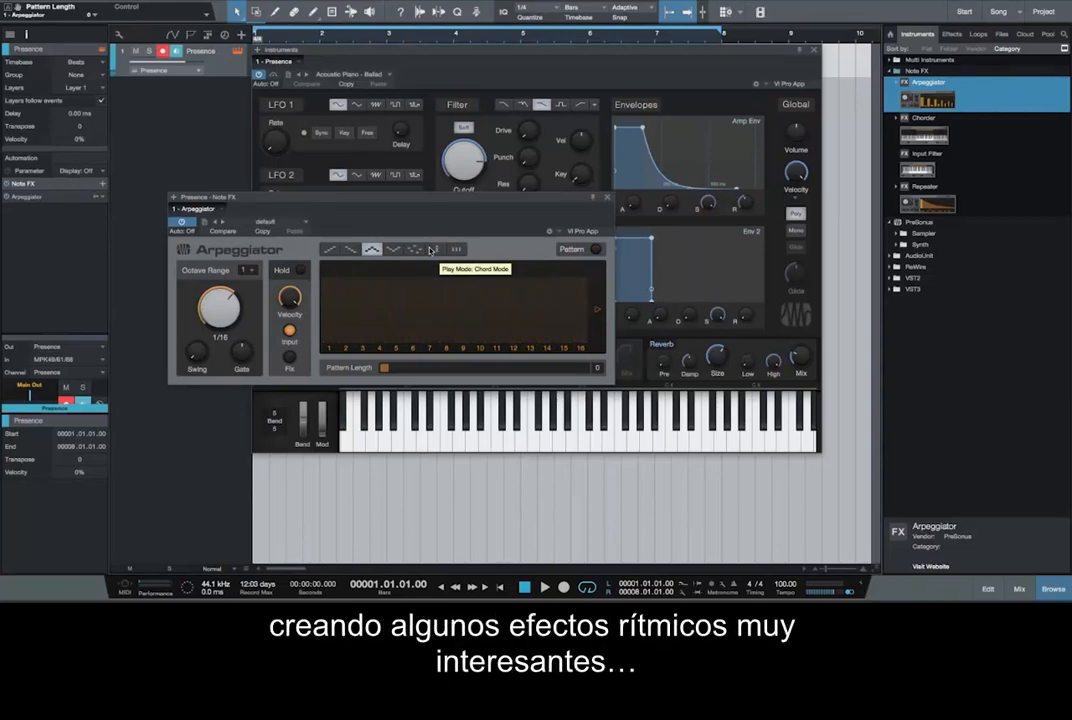
# Step: During playback, switch the Arpeggiator's play mode to Chord Mode with its Pattern turned on
pyautogui.press('space')
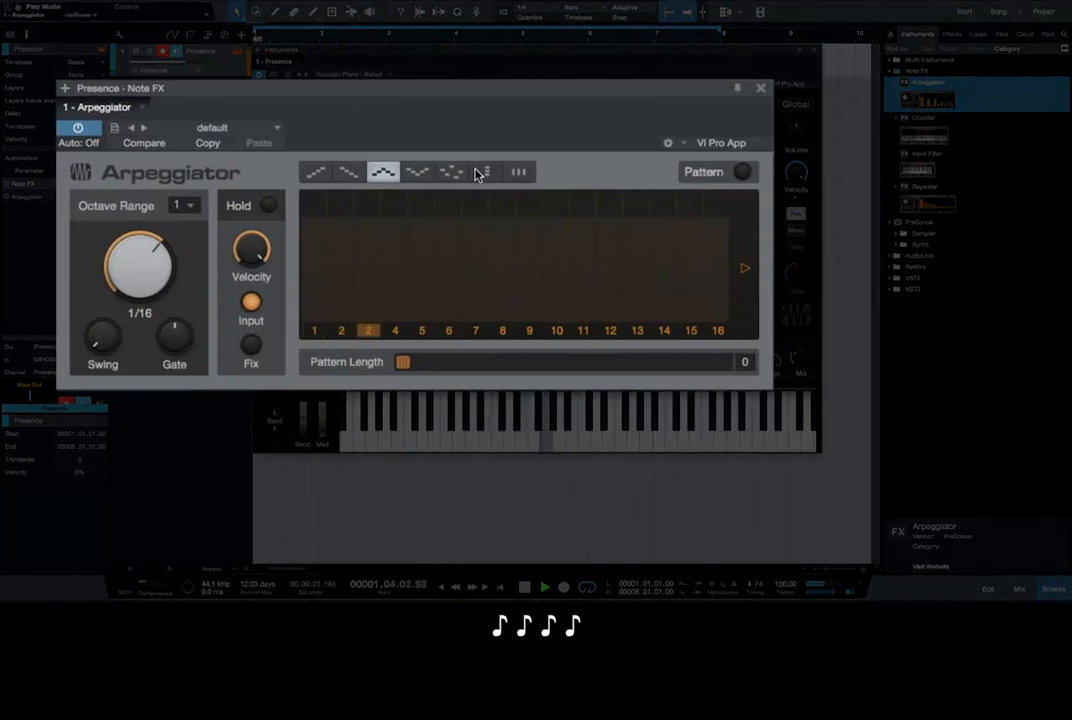
pyautogui.click(476, 173)
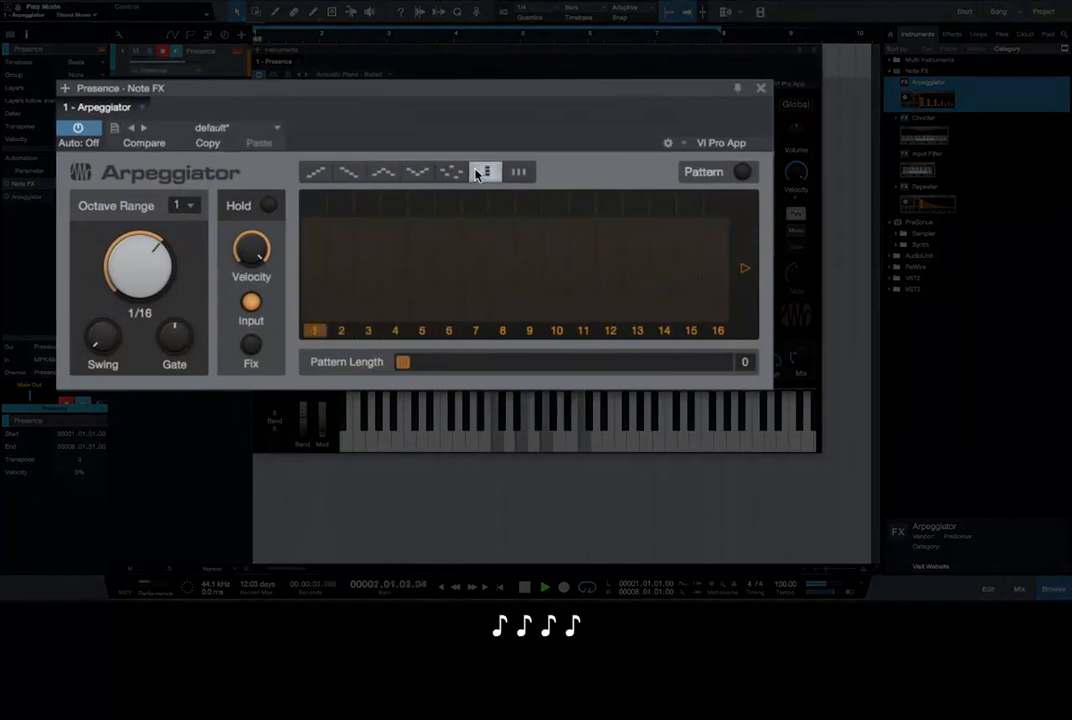
pyautogui.click(744, 173)
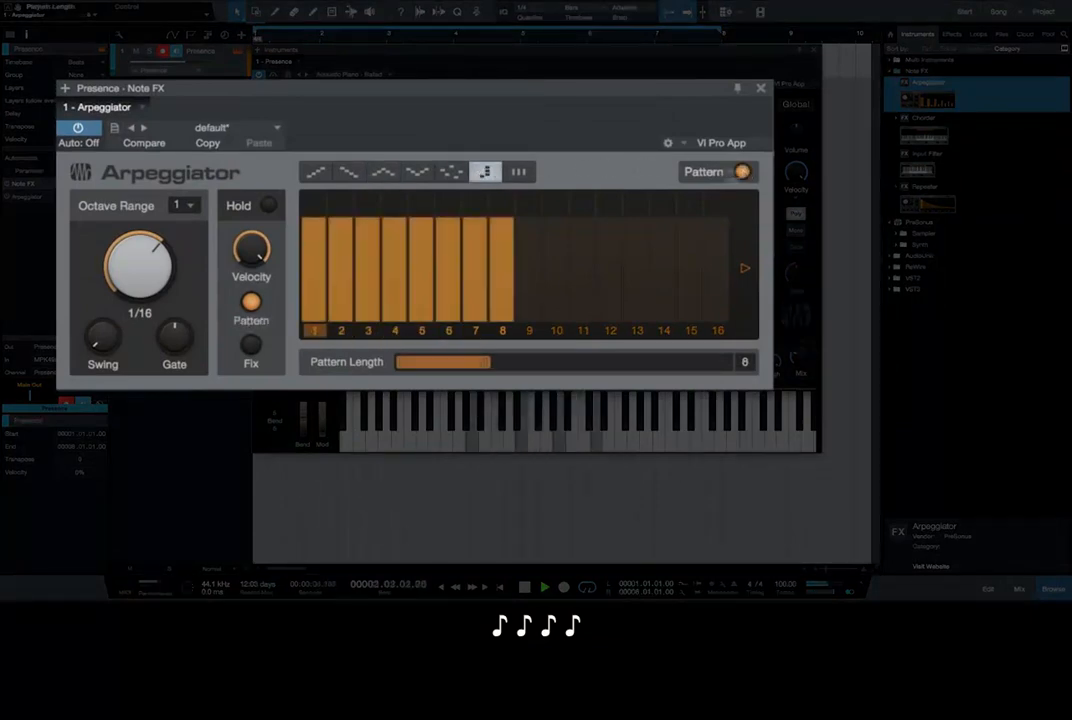
# Step: Load the Arpeggiator's Swinging Chords preset and set its play mode to From Input
pyautogui.click(277, 128)
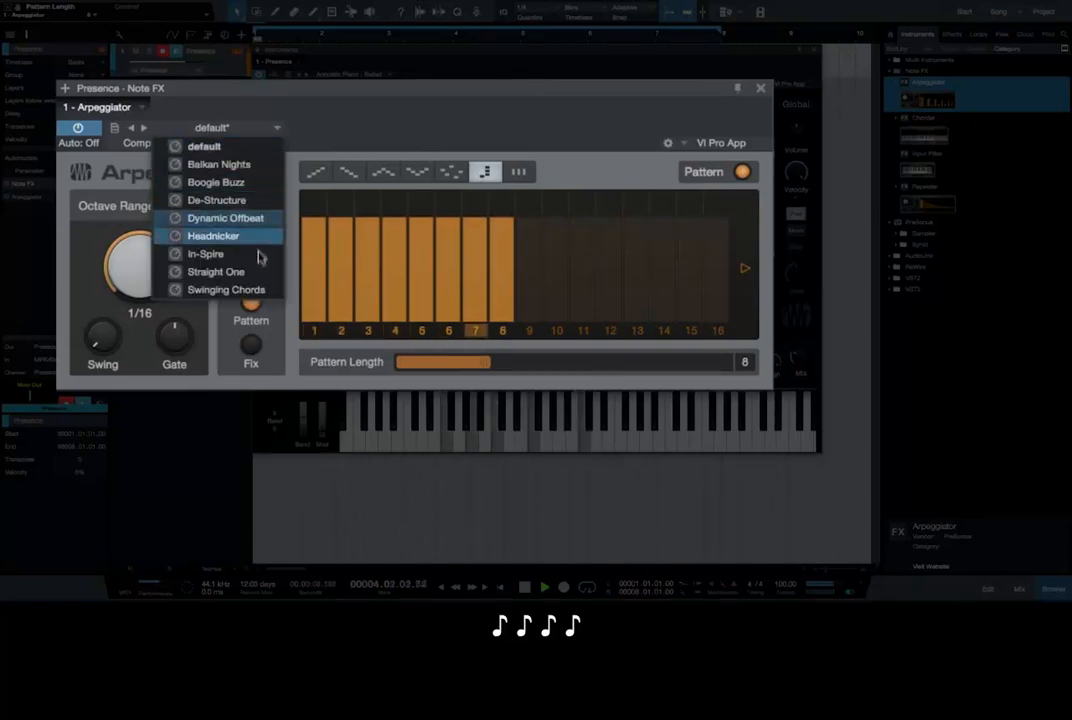
pyautogui.click(256, 290)
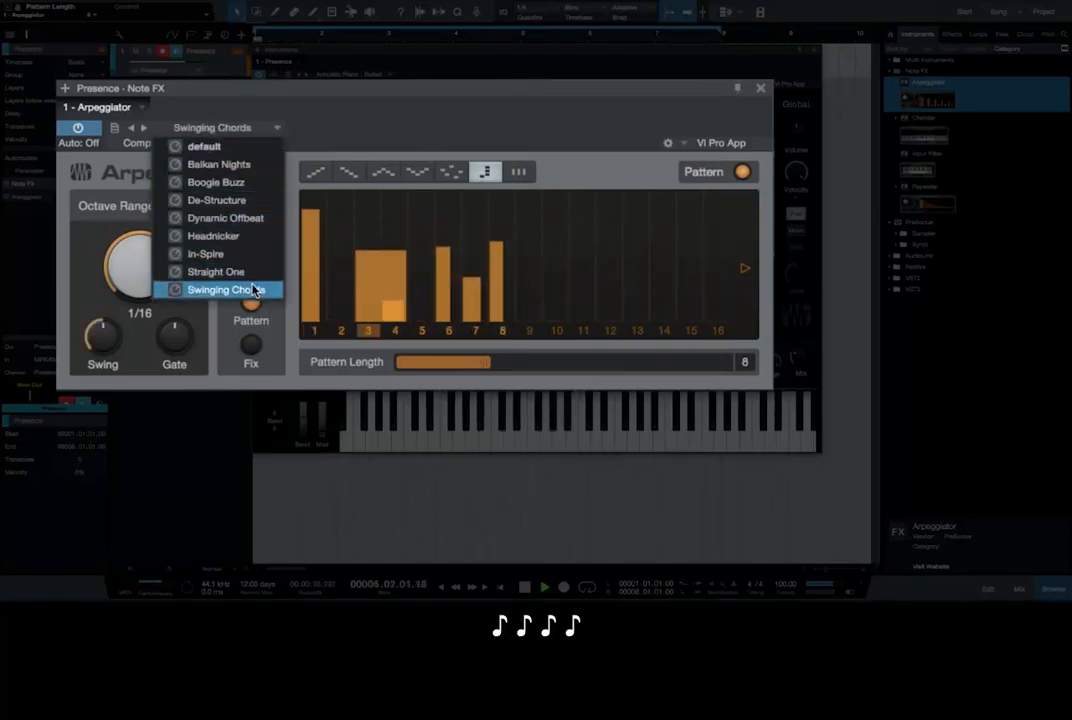
pyautogui.click(305, 111)
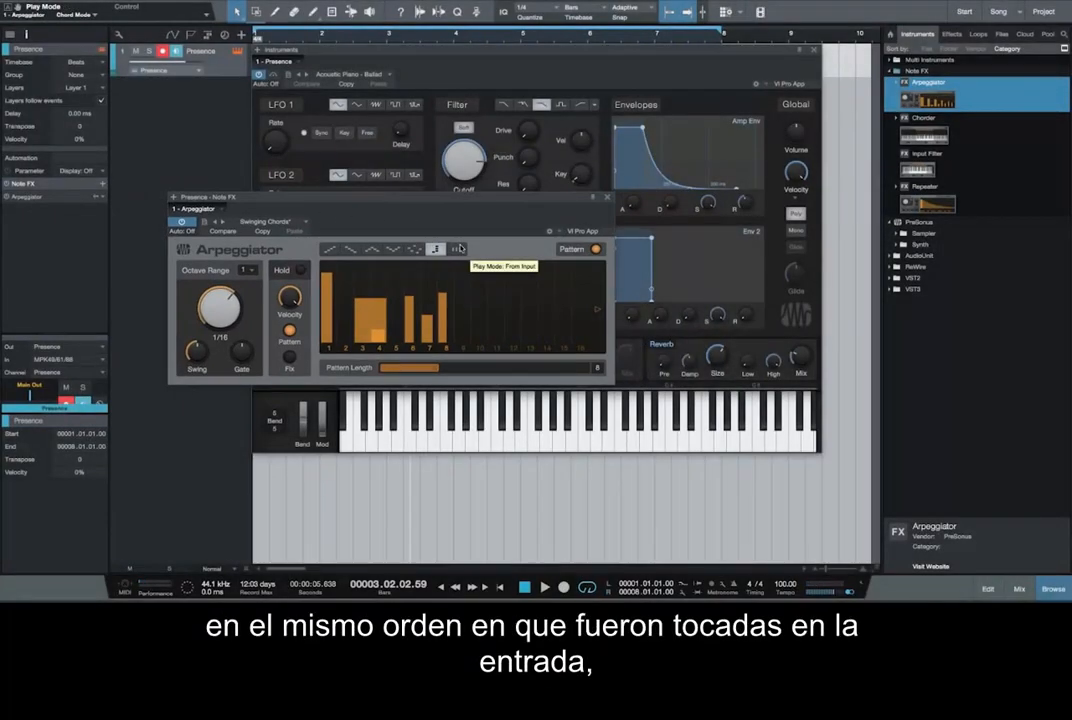
pyautogui.click(459, 248)
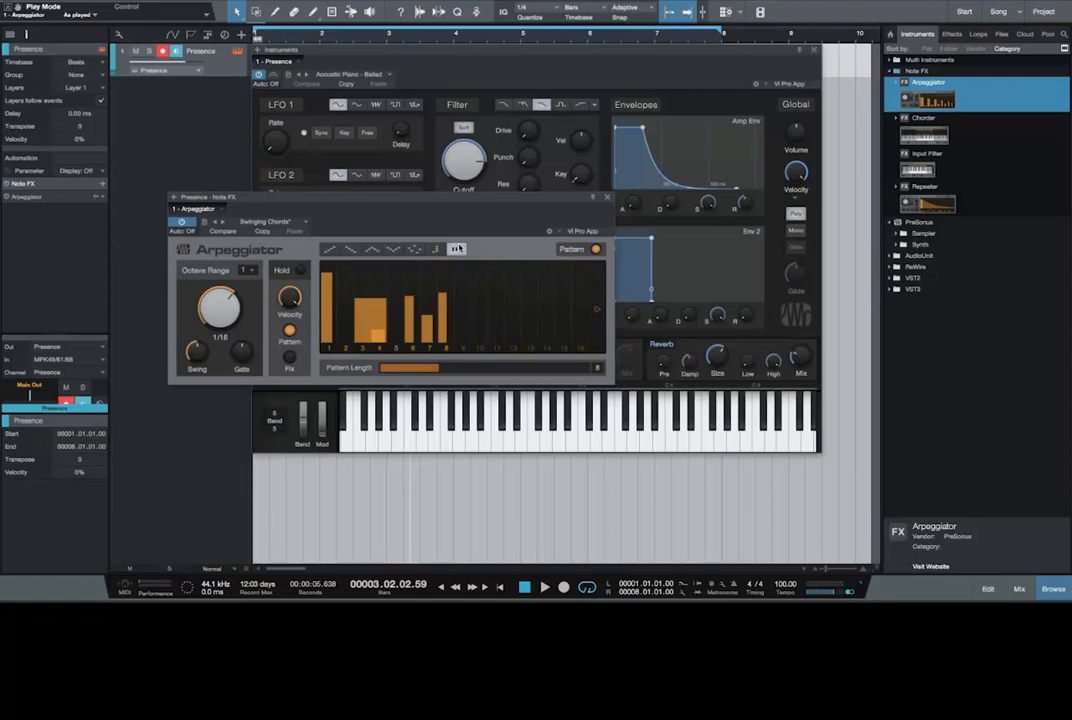
# Step: Add the Chorder to the Presence track's Note FX and remove the Arpeggiator from it
pyautogui.moveTo(925, 132); pyautogui.dragTo(47, 197)
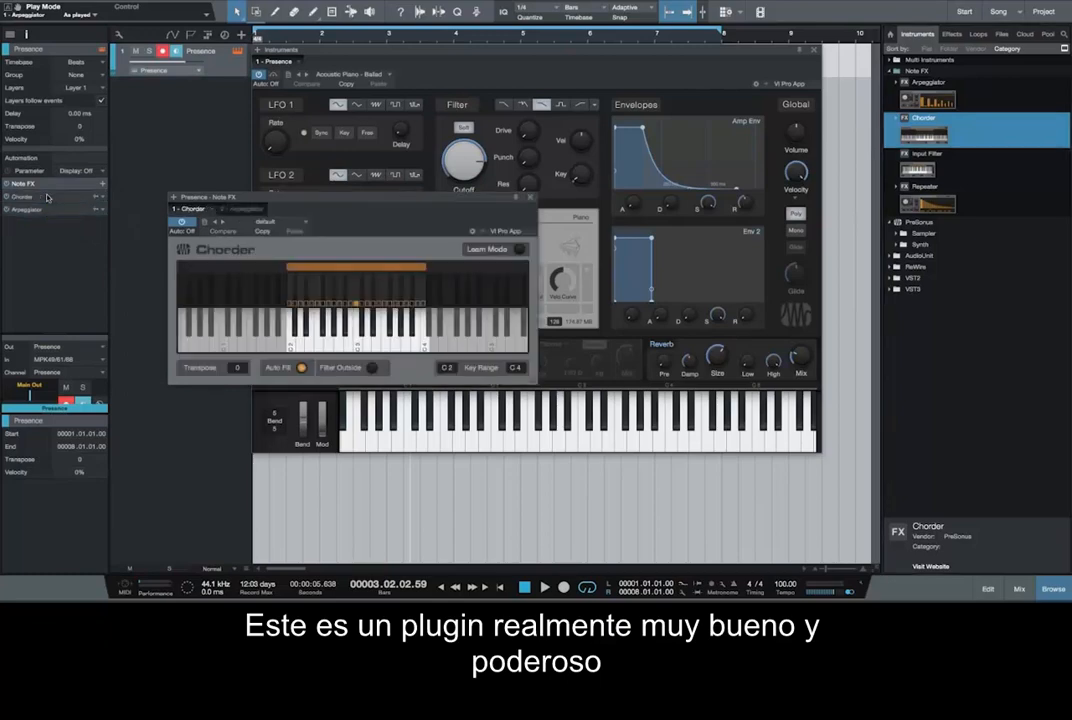
pyautogui.rightClick(56, 208)
pyautogui.click(40, 277)
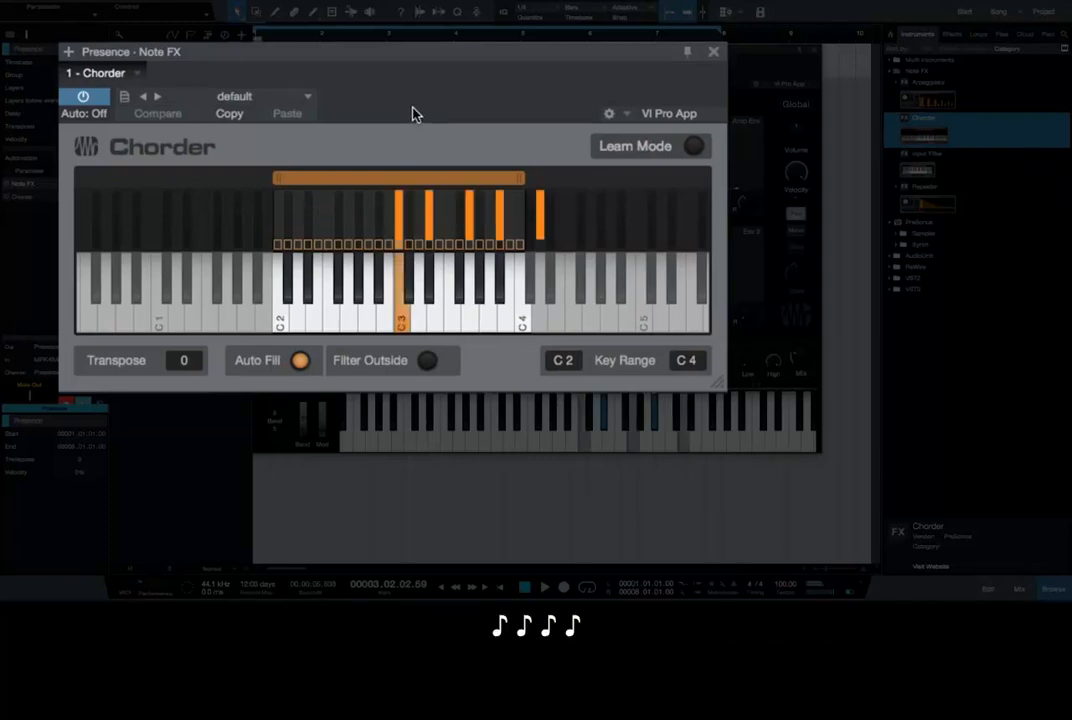
# Step: Step through the Chorder presets, from the diatonic major and minor chord groups onward, and load Rock Chord Group 1
pyautogui.click(157, 96)
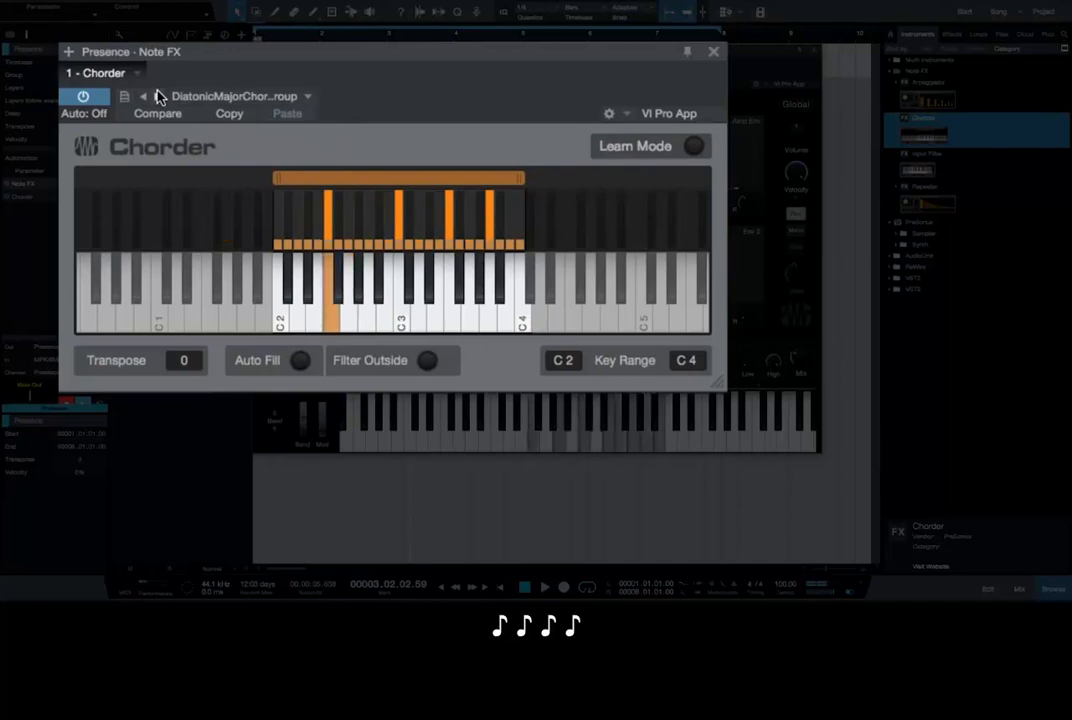
pyautogui.click(157, 96)
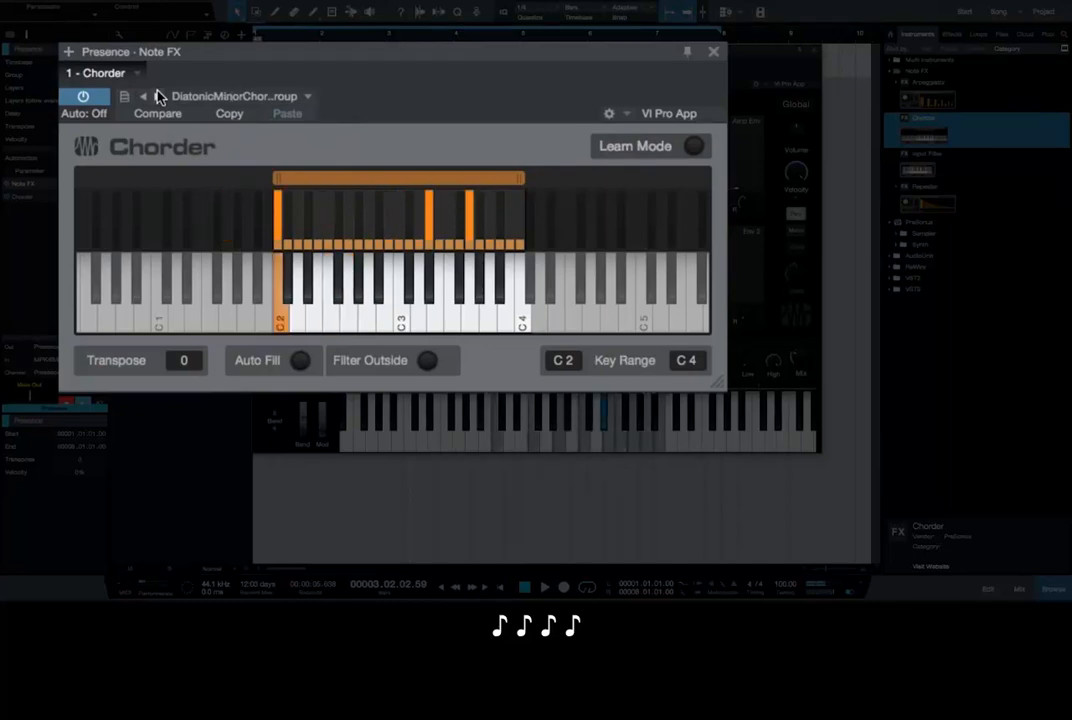
pyautogui.click(157, 96)
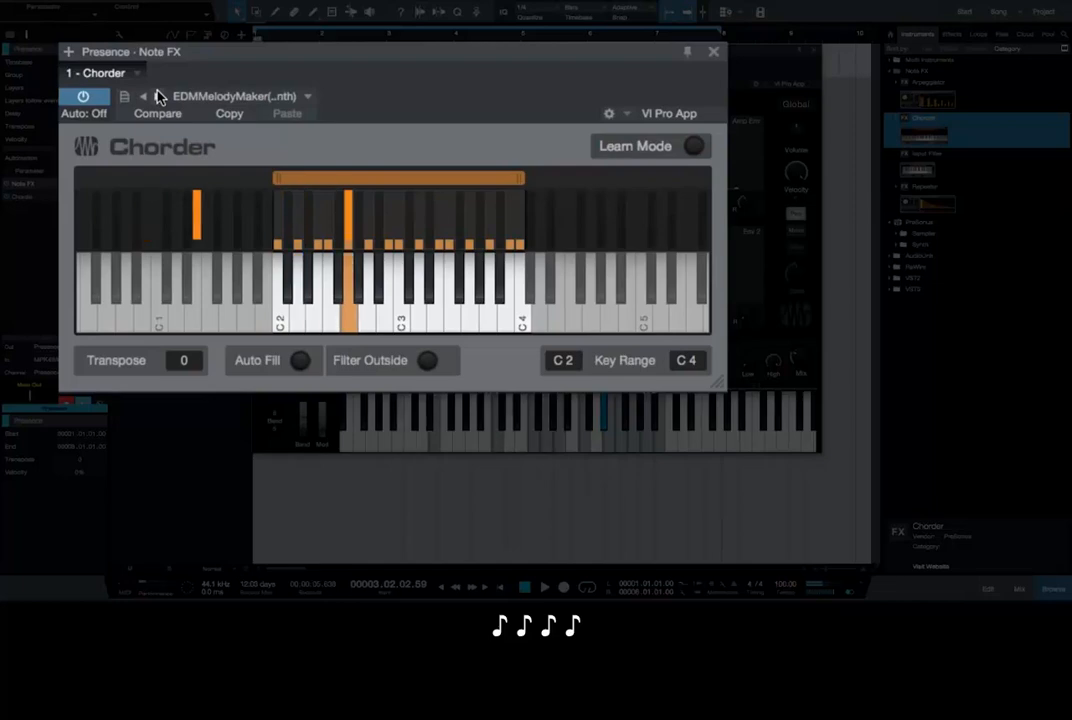
pyautogui.click(157, 95)
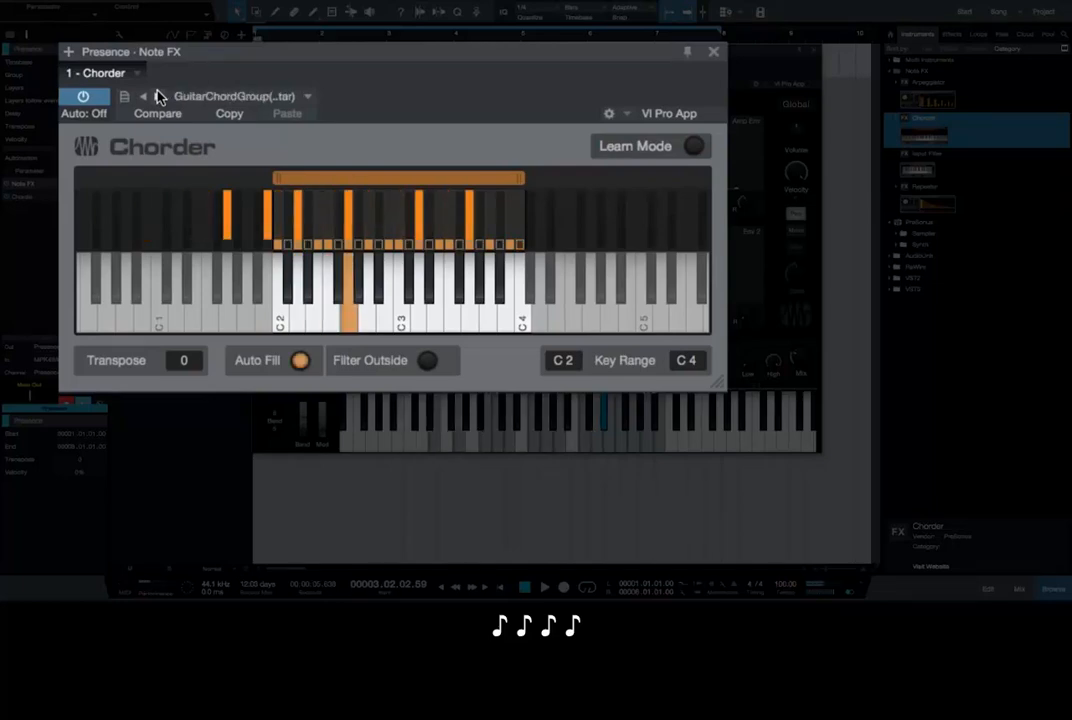
pyautogui.click(157, 95)
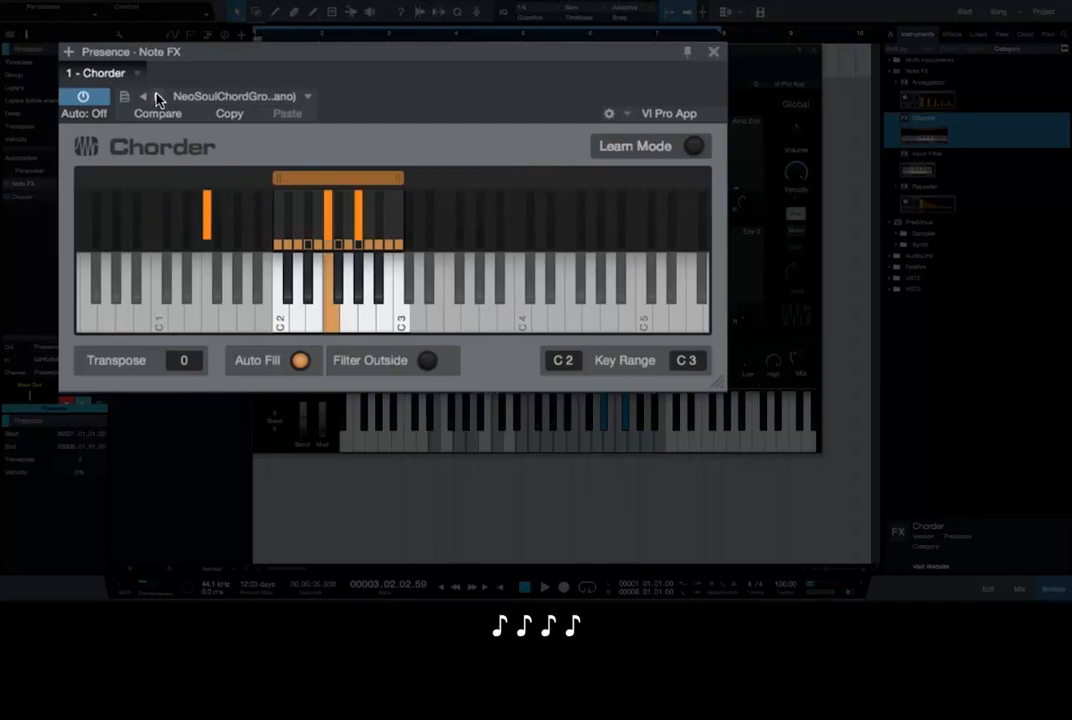
pyautogui.click(157, 96)
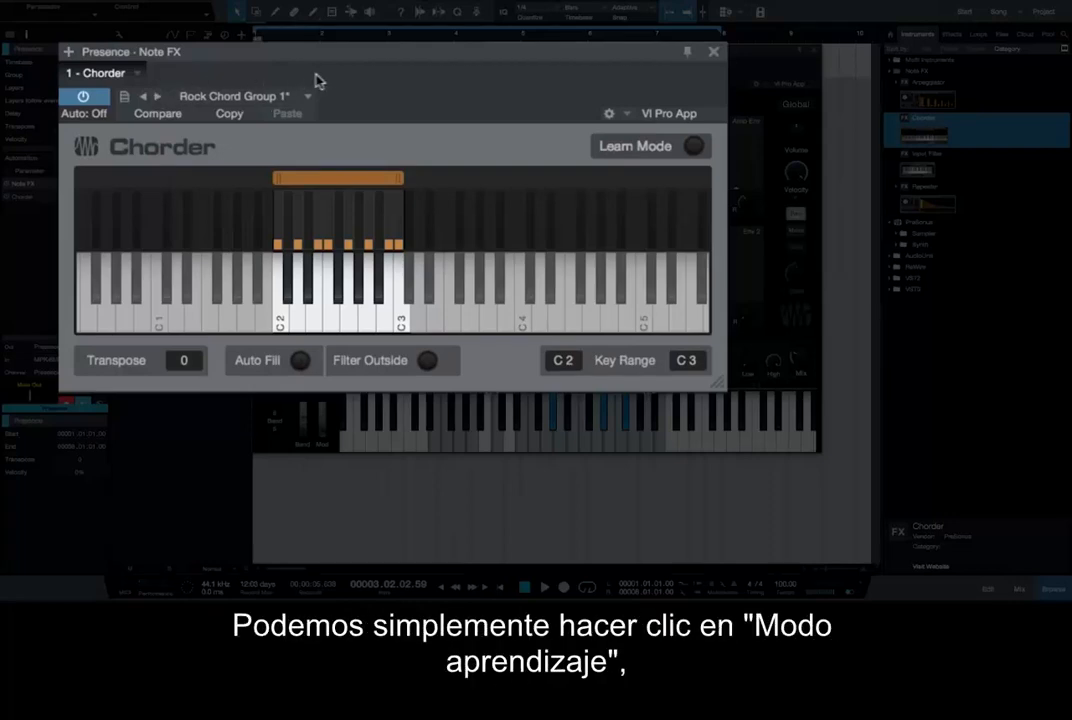
# Step: In the Chorder's Learn Mode, add the notes F2, D2 and G2 to the chord on C3, and leave Learn Mode
pyautogui.click(693, 148)
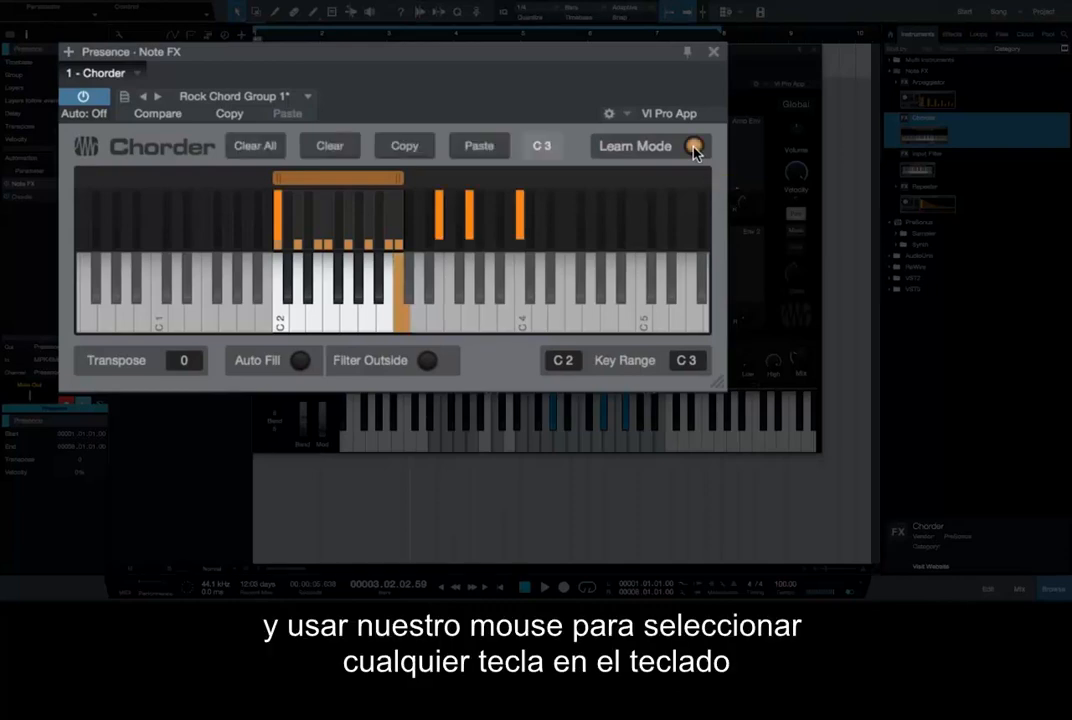
pyautogui.click(328, 225)
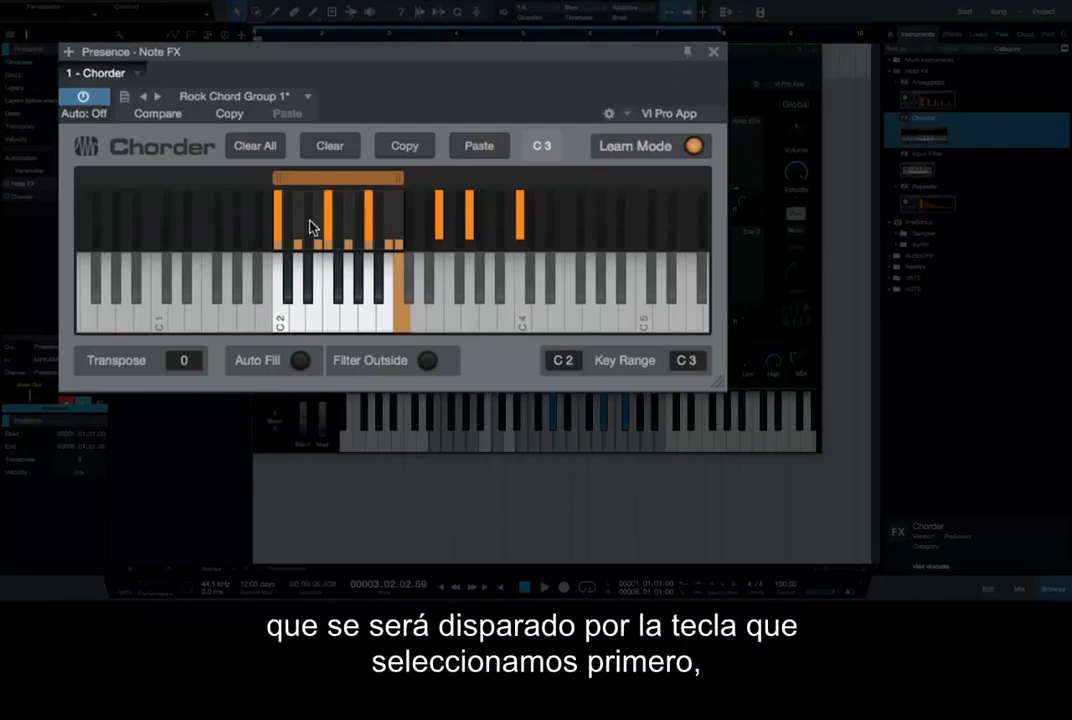
pyautogui.click(299, 222)
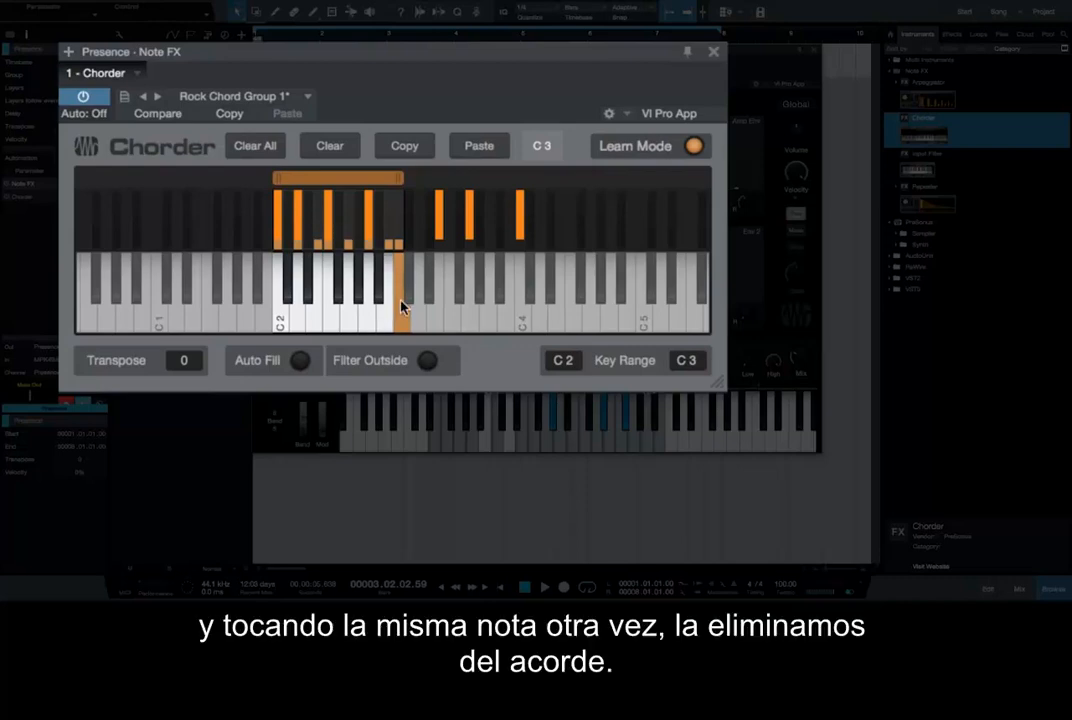
pyautogui.click(349, 220)
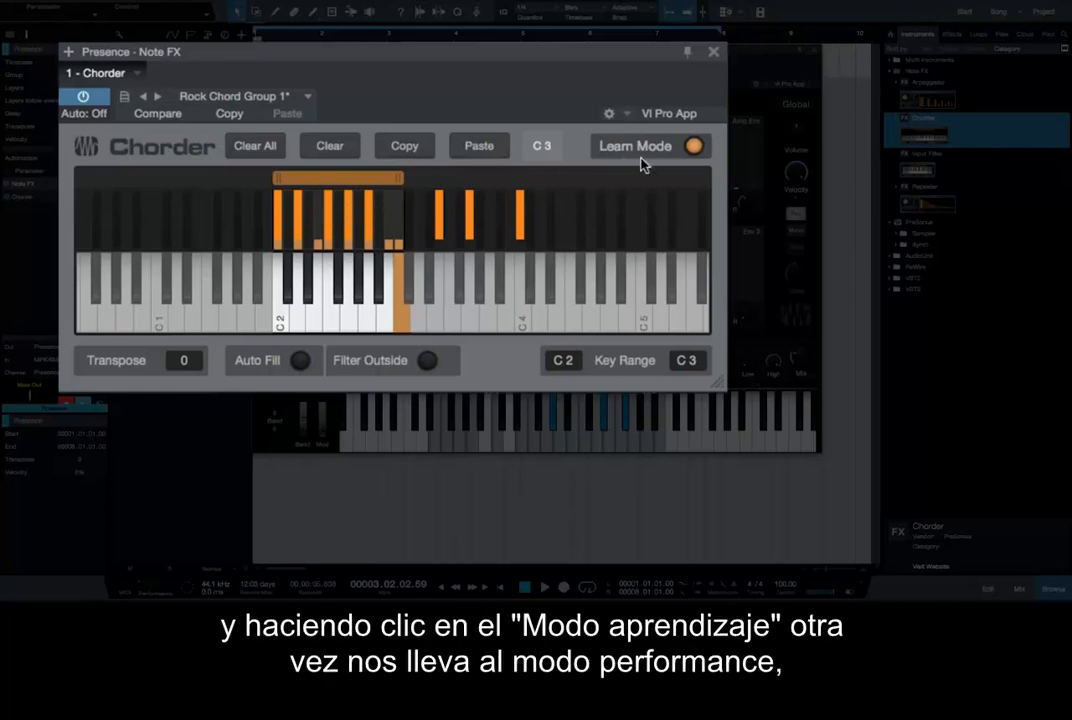
pyautogui.click(693, 147)
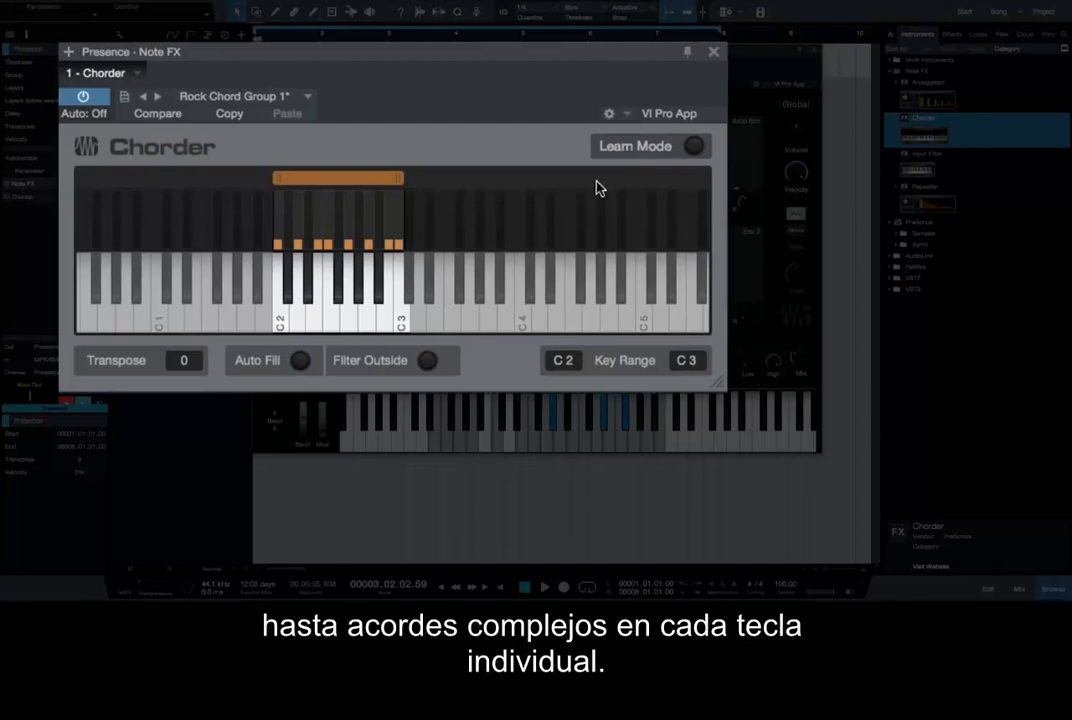
# Step: Set the Chorder's transpose value to -2
pyautogui.doubleClick(186, 361)
pyautogui.write('-2')
pyautogui.press('Return')
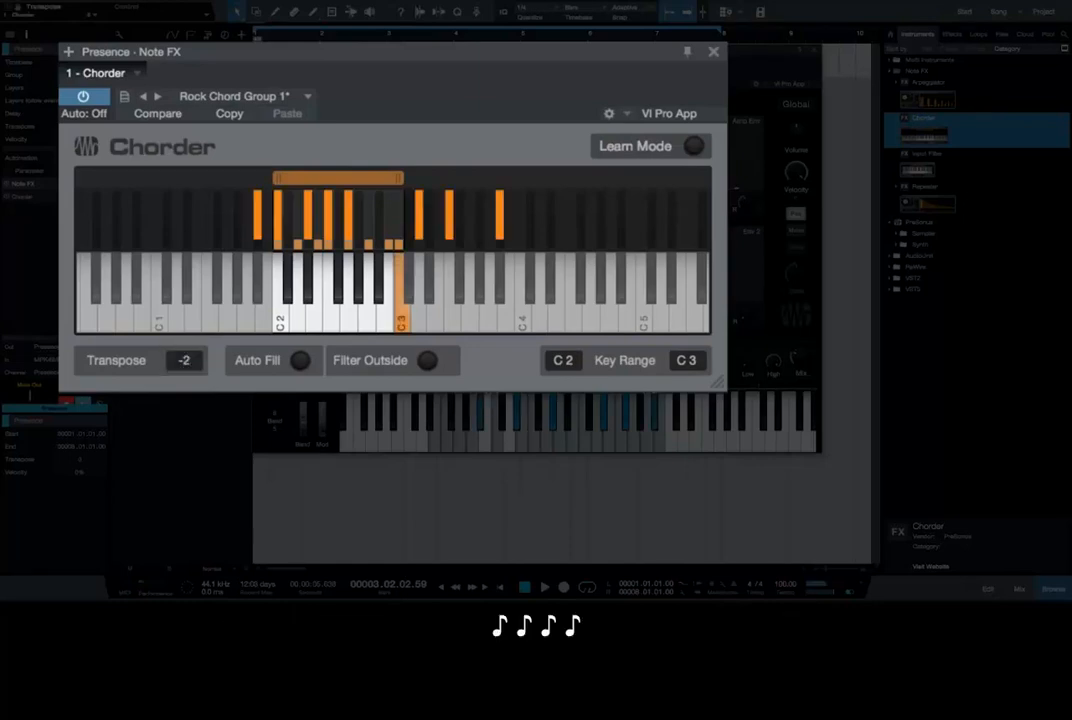
pyautogui.scroll(-8, 185, 366)
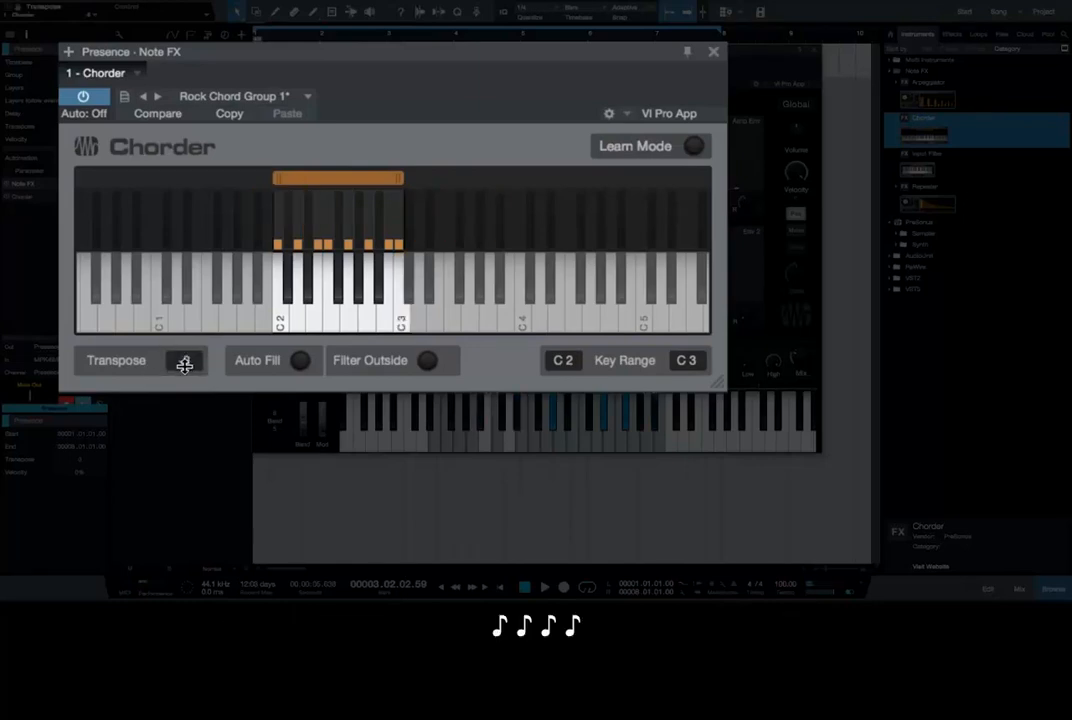
# Step: Raise the Chorder's transpose value to 10 and bring it back down to 5
pyautogui.moveTo(185, 366); pyautogui.dragTo(182, 347)
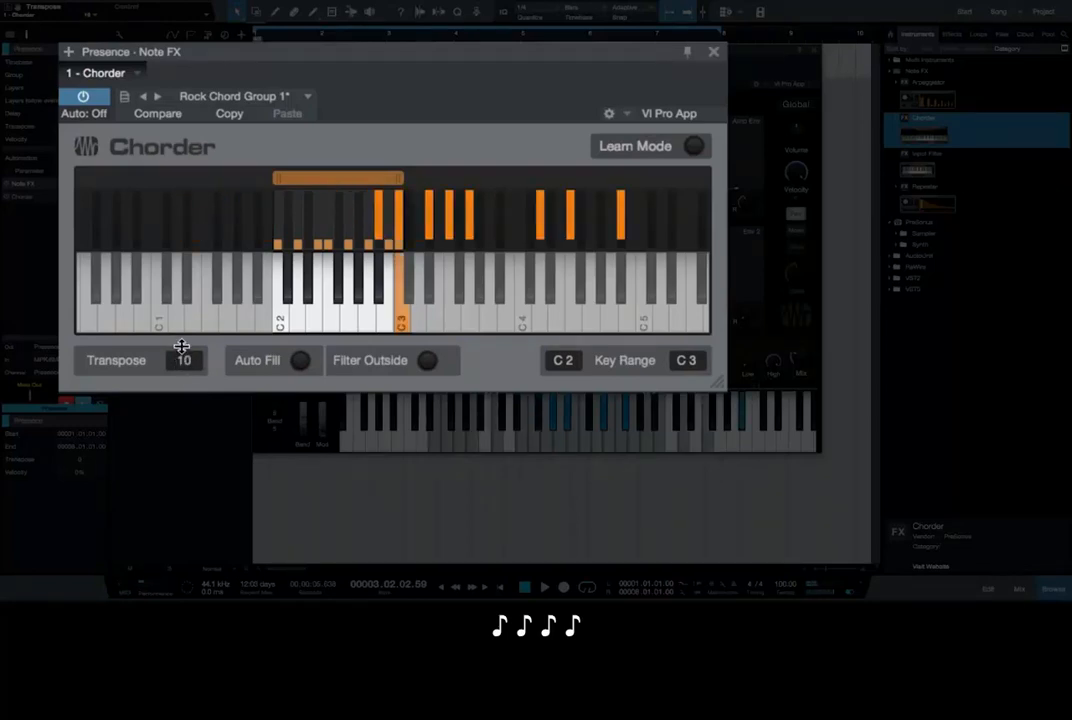
pyautogui.scroll(-5, 180, 348)
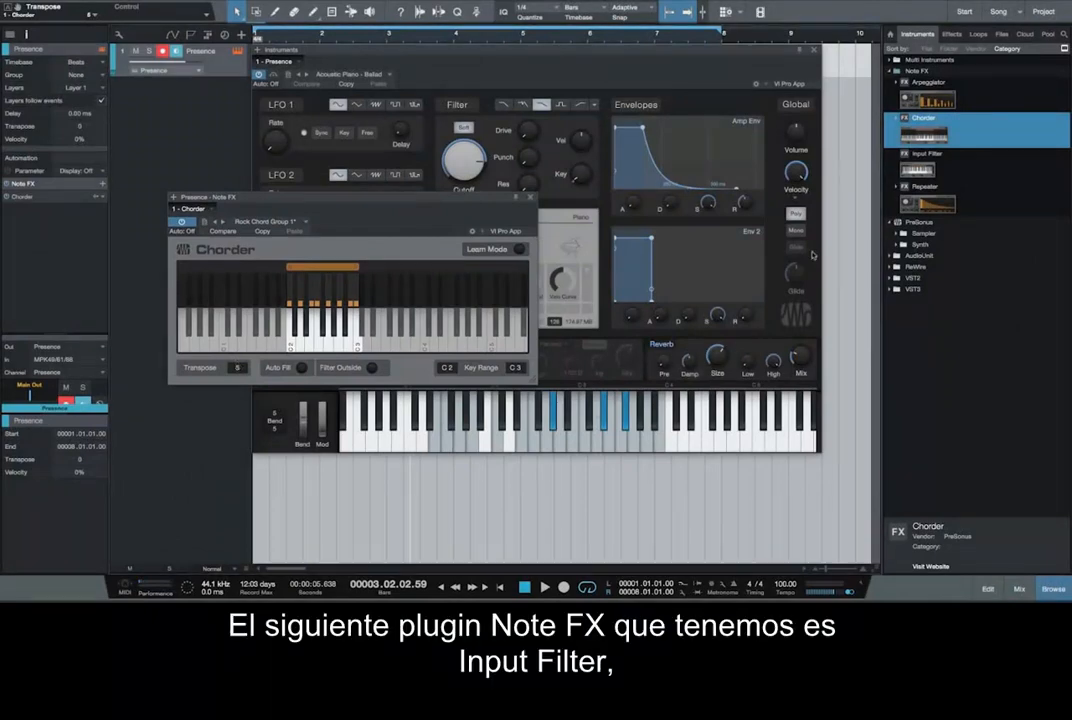
# Step: Add the Input Filter to the Presence track's Note FX, with maximum velocity 70%, upper key G 3 and minimum velocity 15%
pyautogui.click(918, 169)
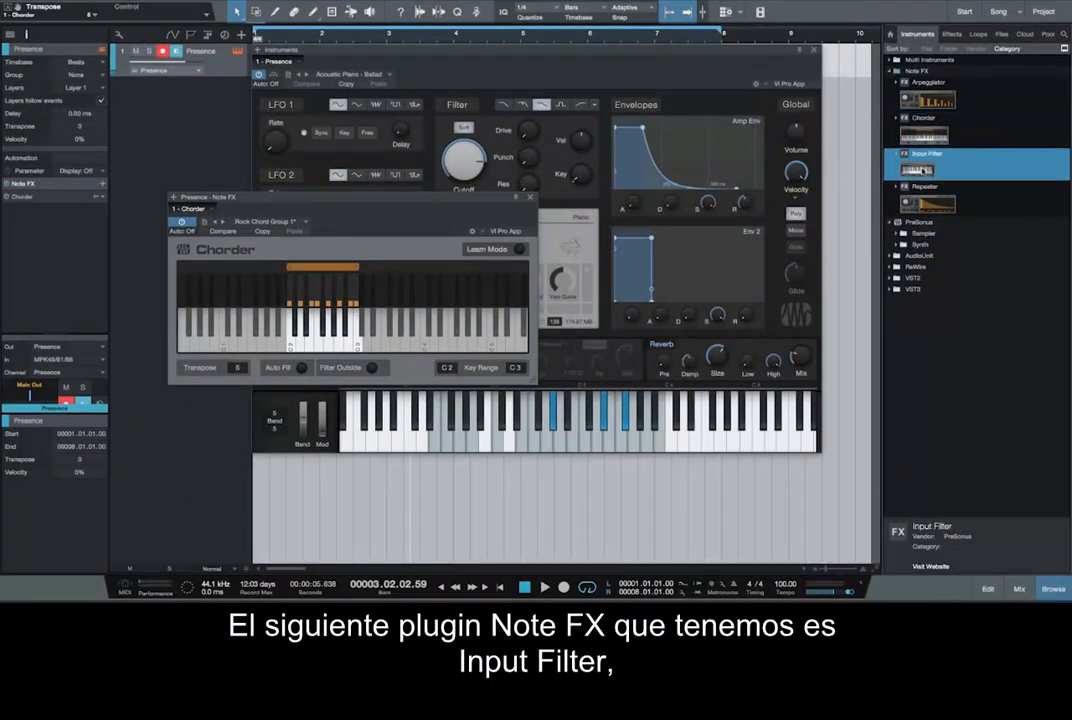
pyautogui.moveTo(918, 169); pyautogui.dragTo(63, 200)
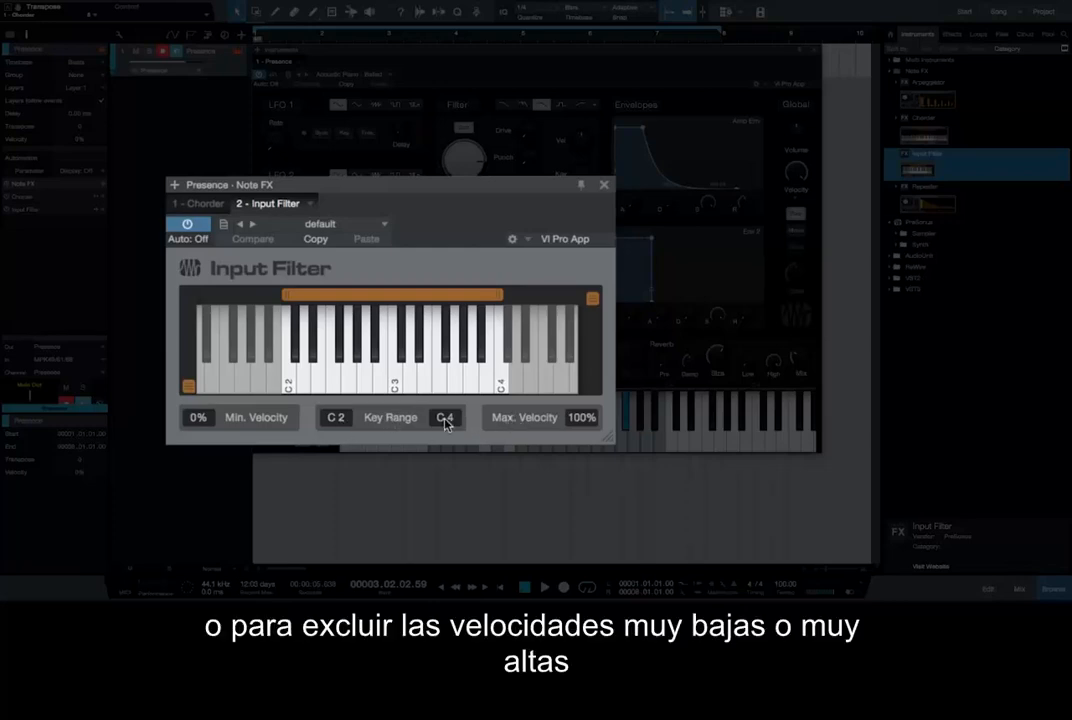
pyautogui.doubleClick(595, 421)
pyautogui.write('70')
pyautogui.press('Return')
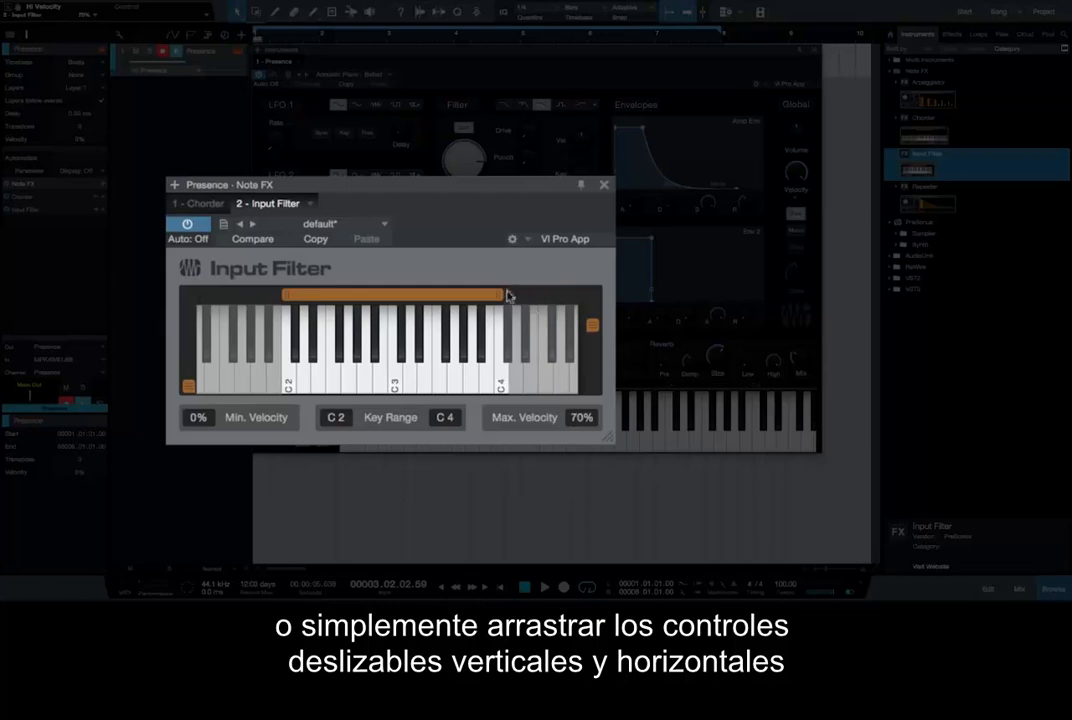
pyautogui.moveTo(499, 295); pyautogui.dragTo(459, 295)
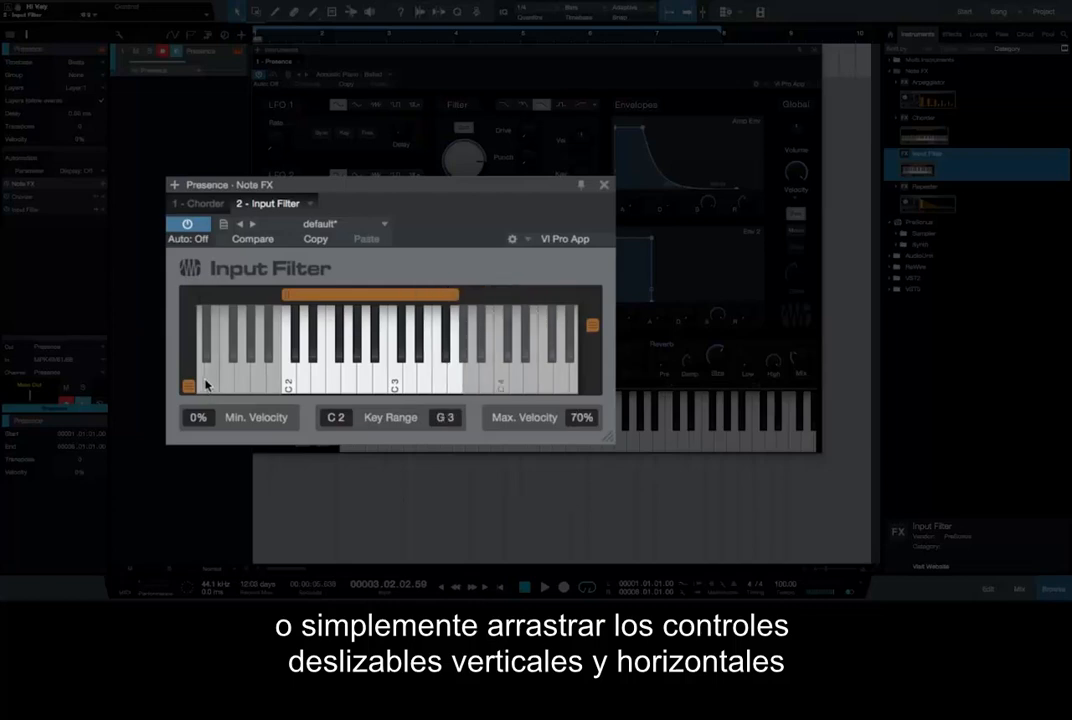
pyautogui.moveTo(188, 385)
pyautogui.mouseDown()
pyautogui.moveTo(187, 340)
pyautogui.moveTo(187, 372)
pyautogui.mouseUp()
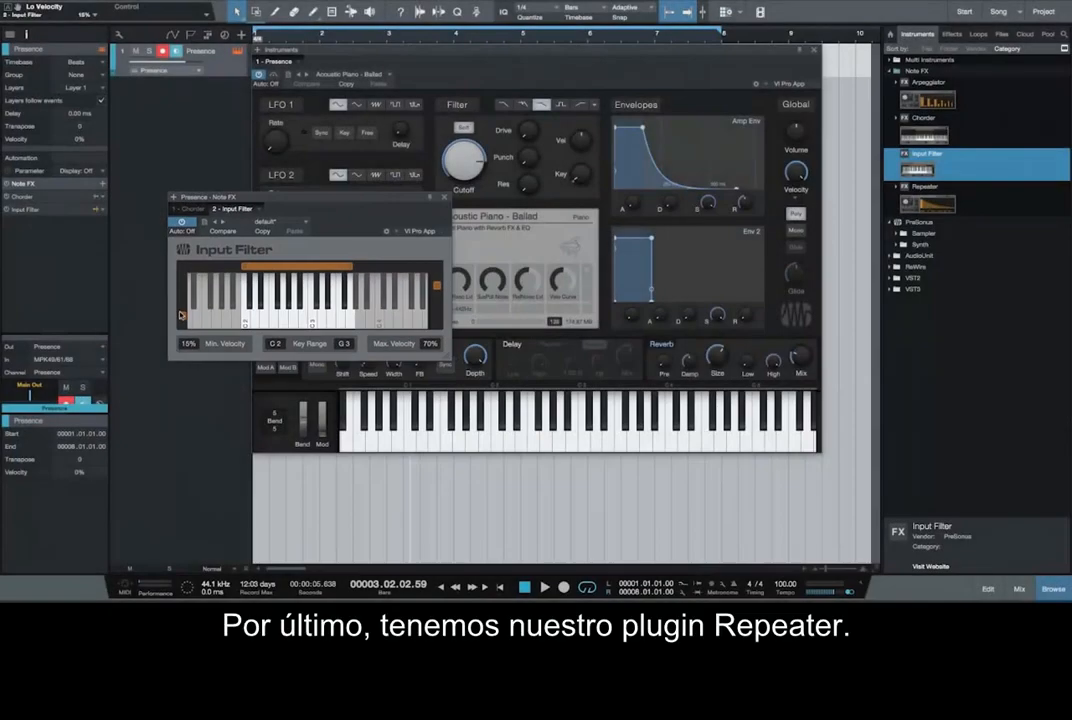
# Step: Add the Repeater to the Presence track's Note FX and remove the Input Filter and the Chorder from it
pyautogui.click(929, 203)
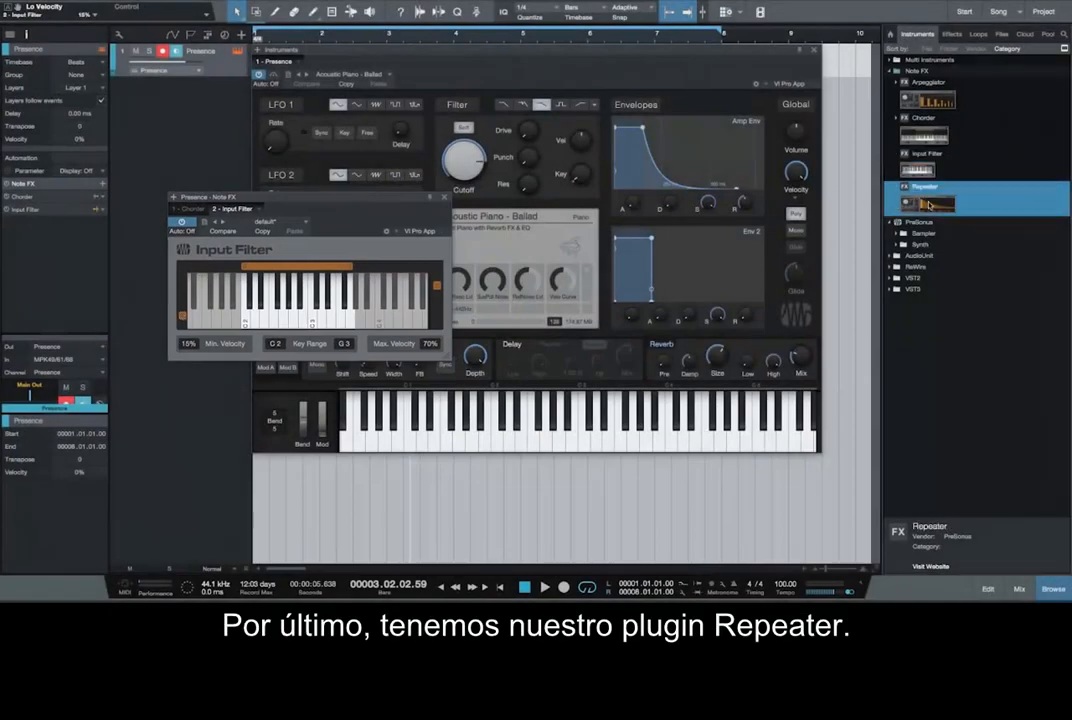
pyautogui.moveTo(929, 203); pyautogui.dragTo(42, 186)
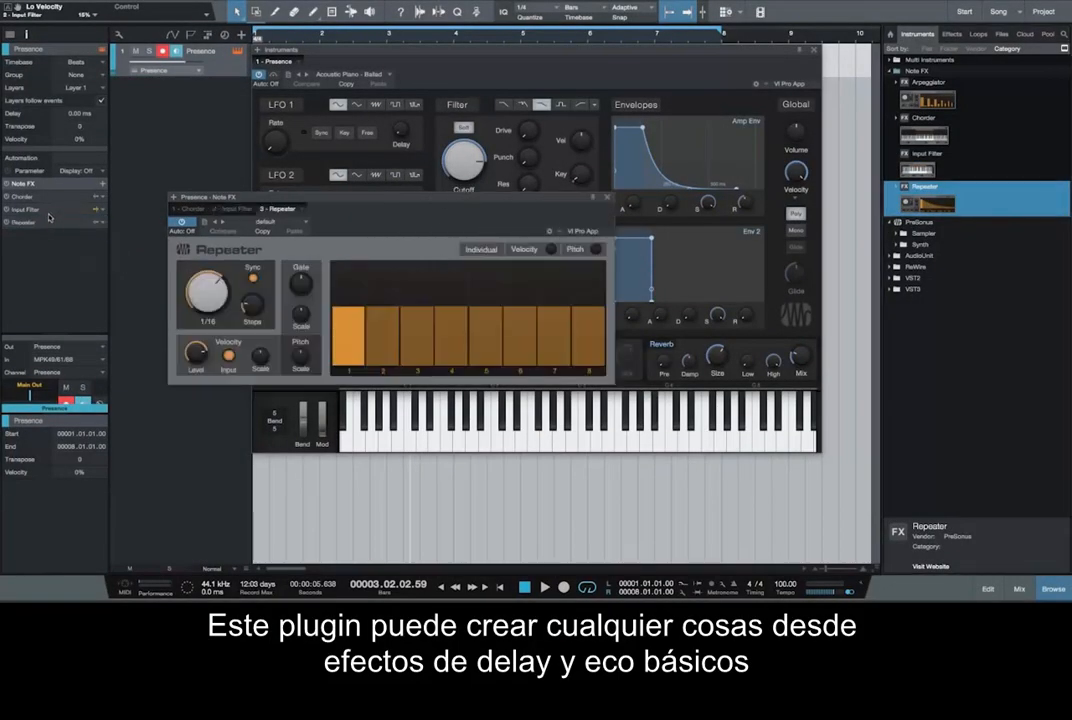
pyautogui.rightClick(50, 213)
pyautogui.click(32, 275)
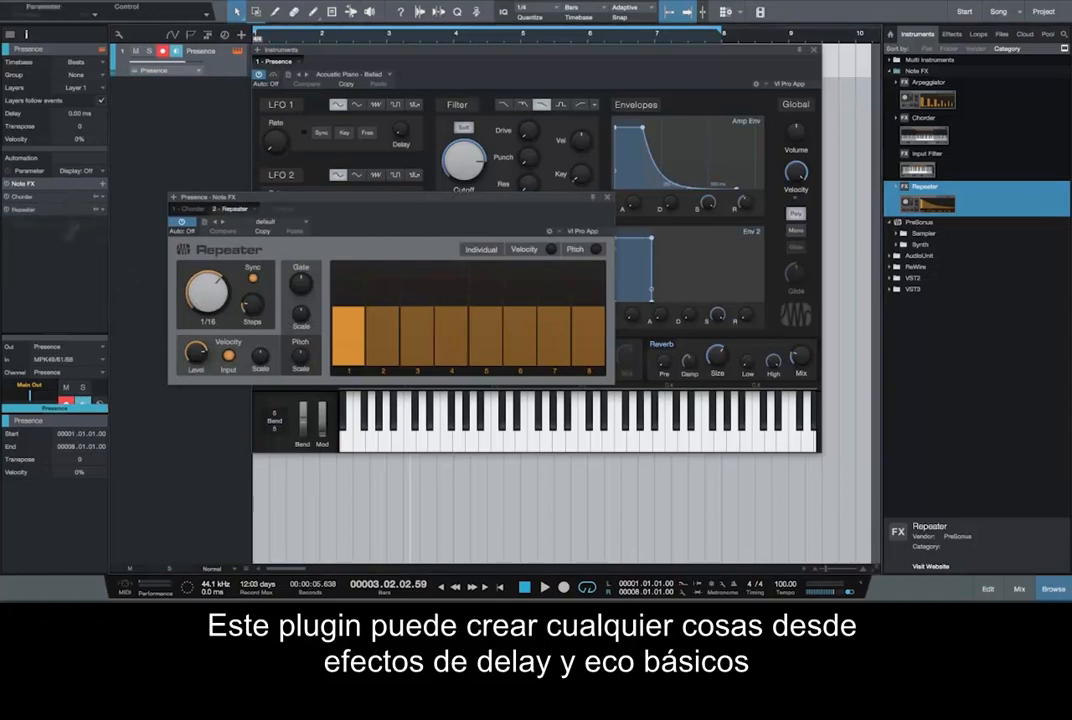
pyautogui.rightClick(66, 197)
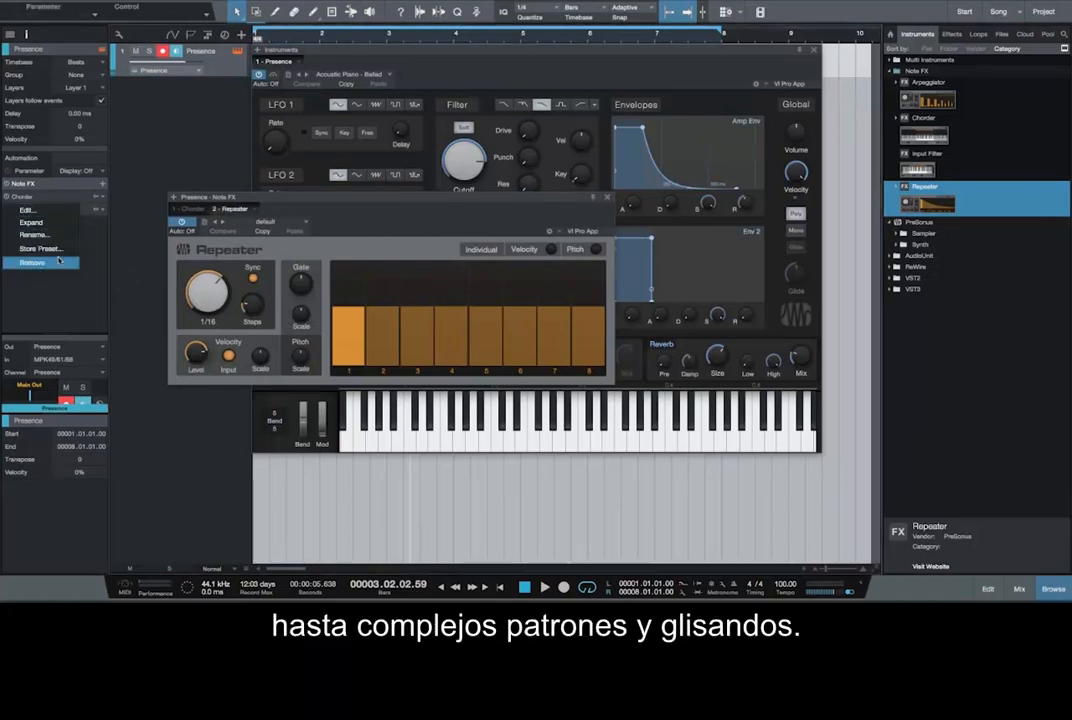
pyautogui.click(80, 263)
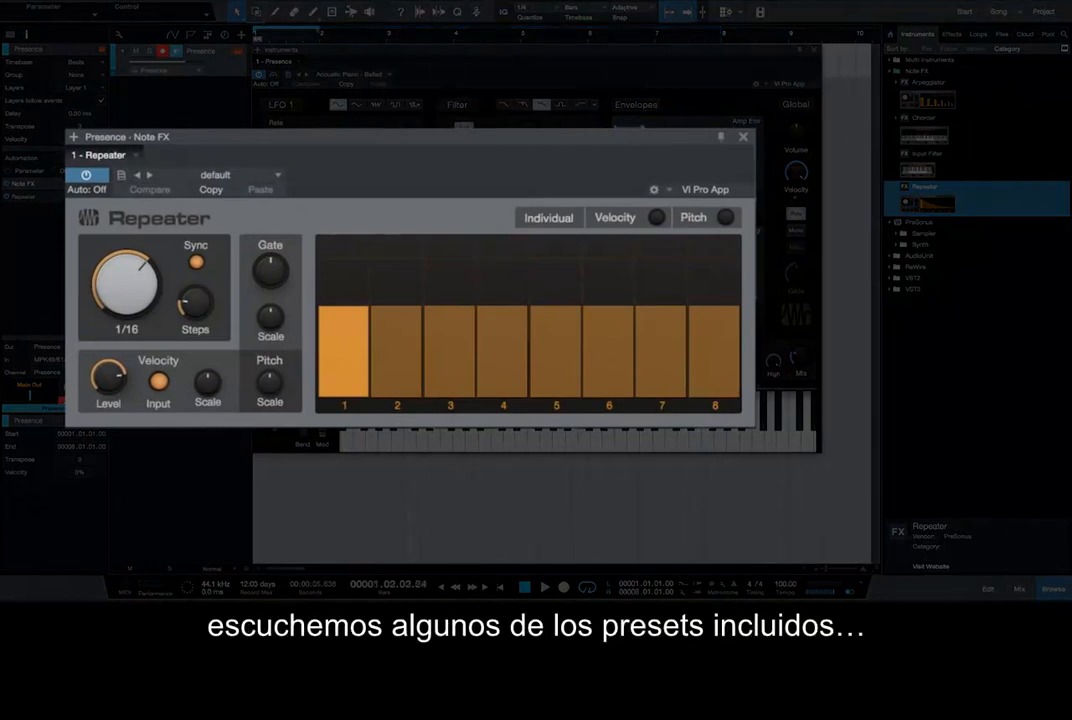
# Step: Audition the Repeater presets 80s Dream, Analog Machine, Blade and Eripa during playback, load Miss Jean, and stop playback
pyautogui.press('space')
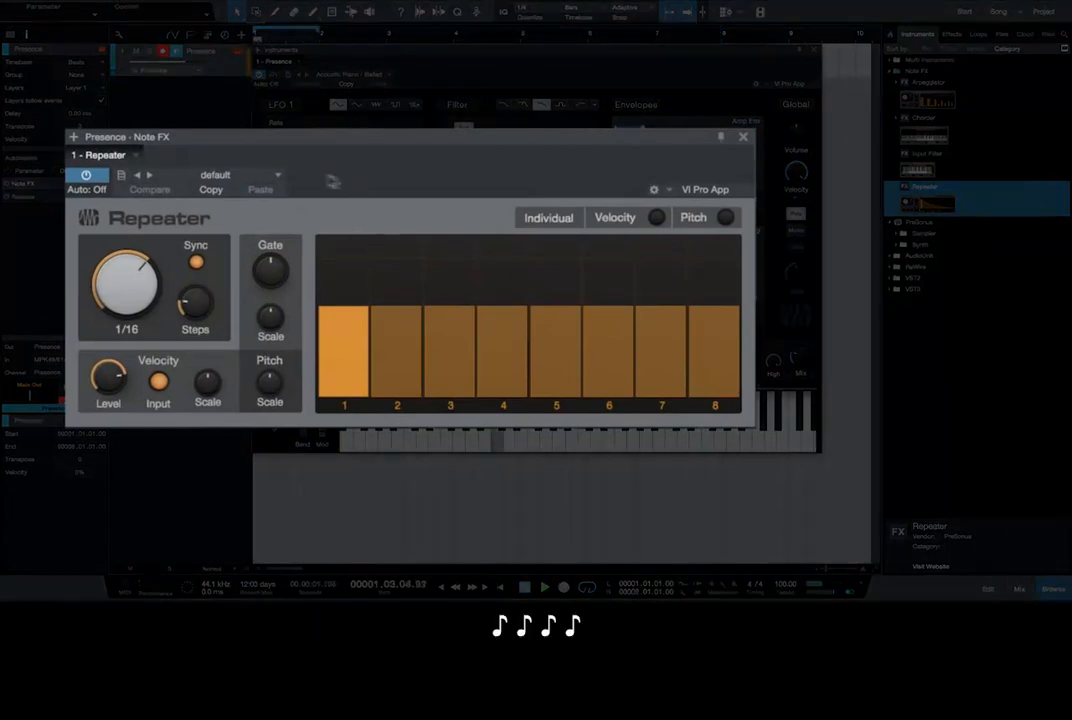
pyautogui.click(149, 176)
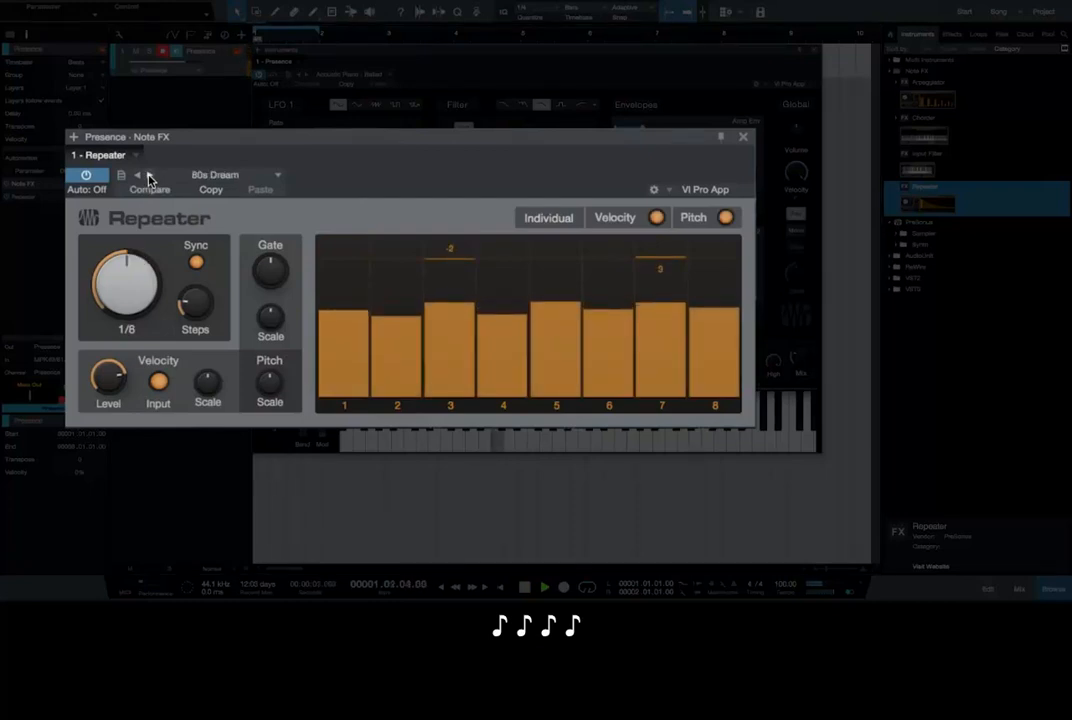
pyautogui.click(149, 177)
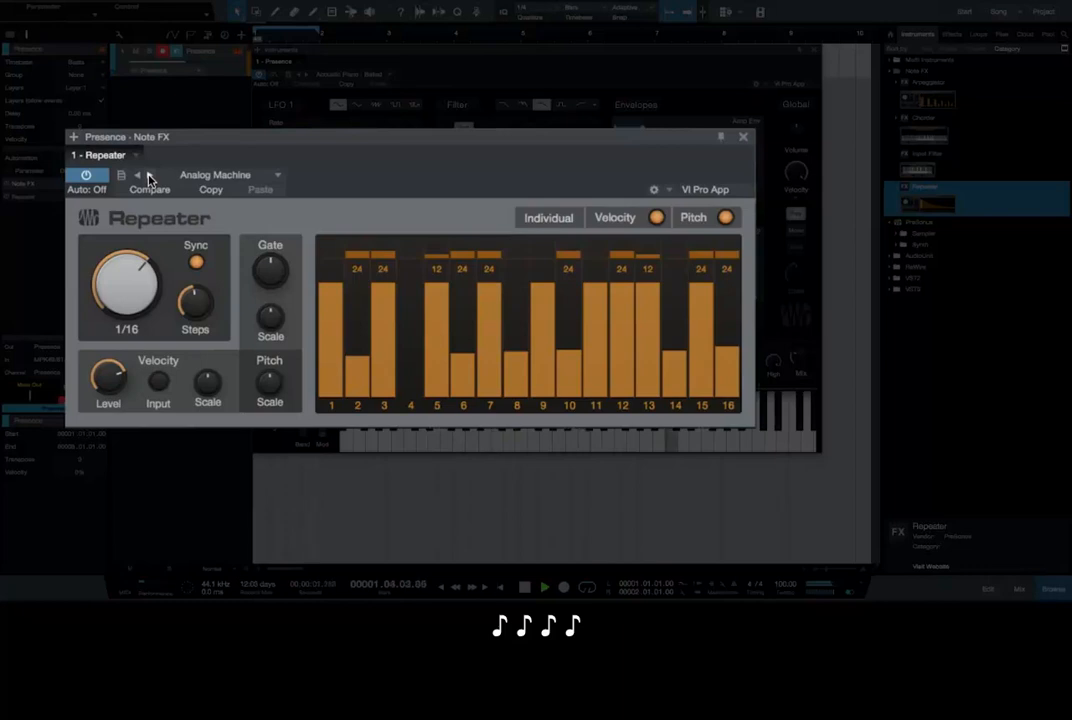
pyautogui.click(149, 177)
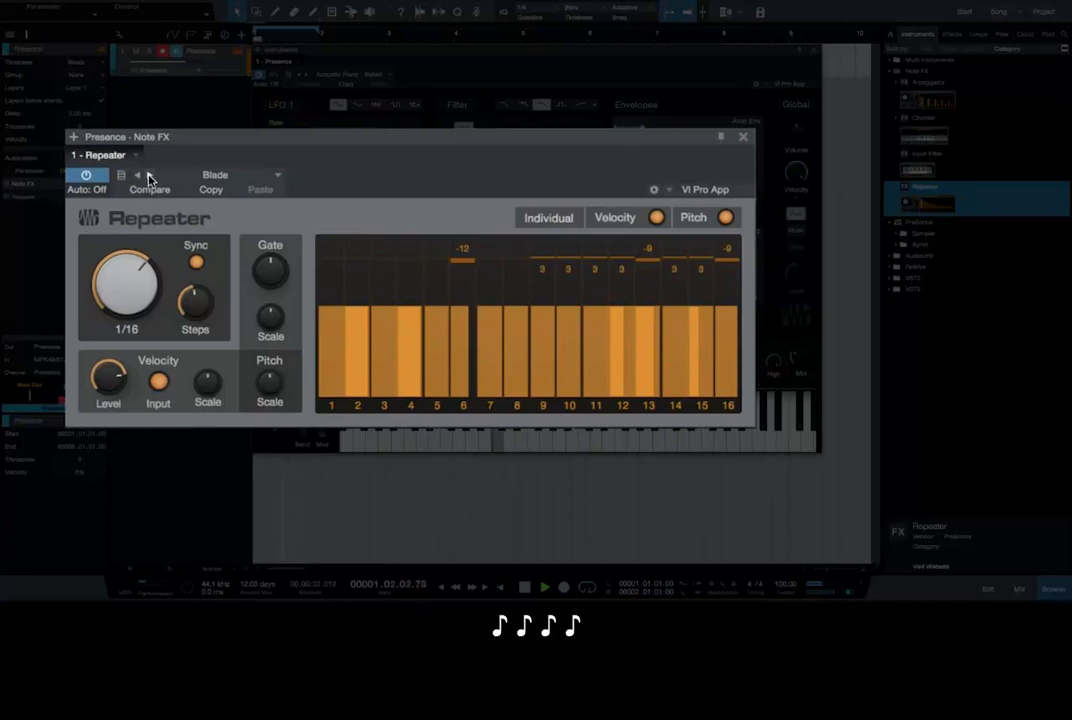
pyautogui.click(149, 177)
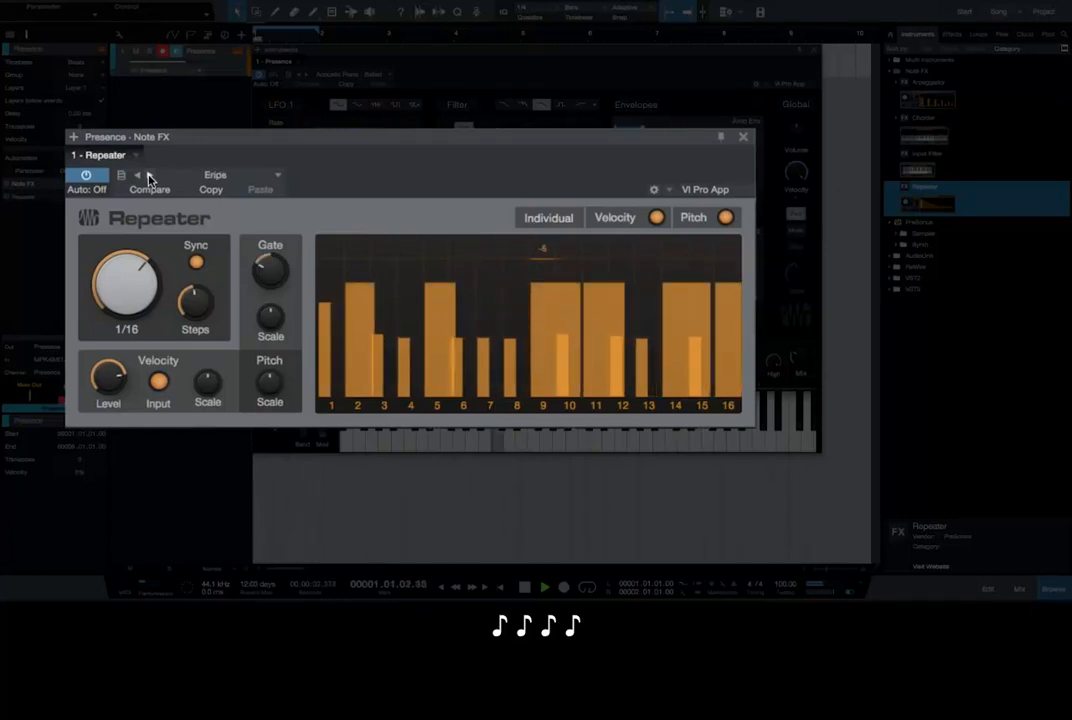
pyautogui.click(149, 177)
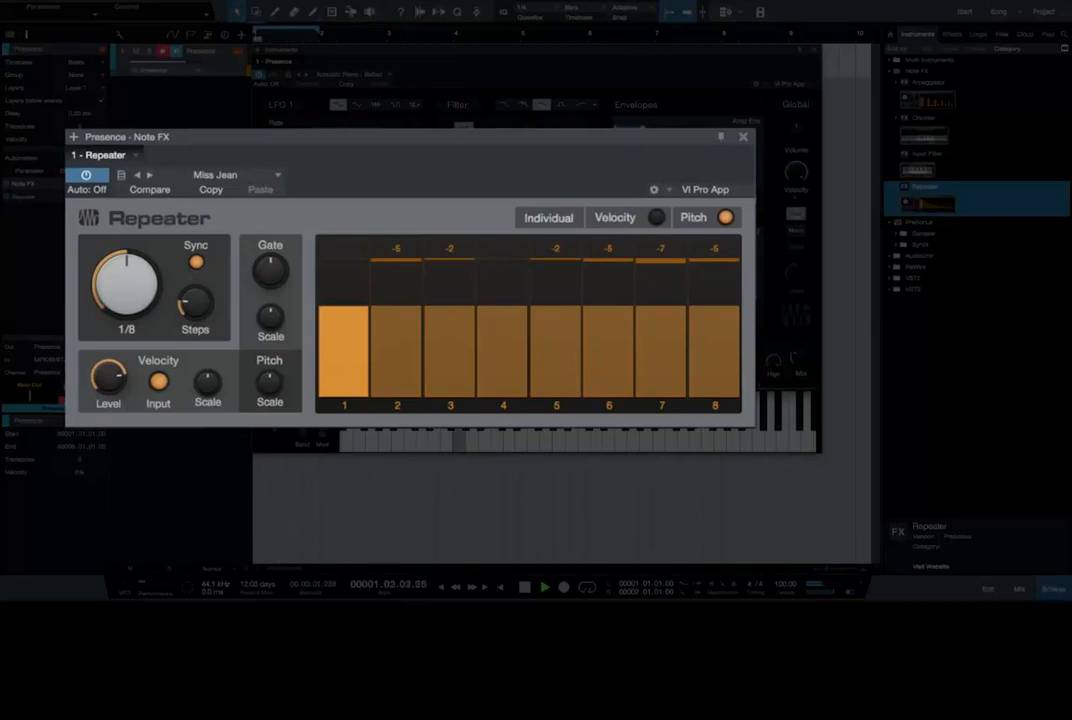
pyautogui.press('space')
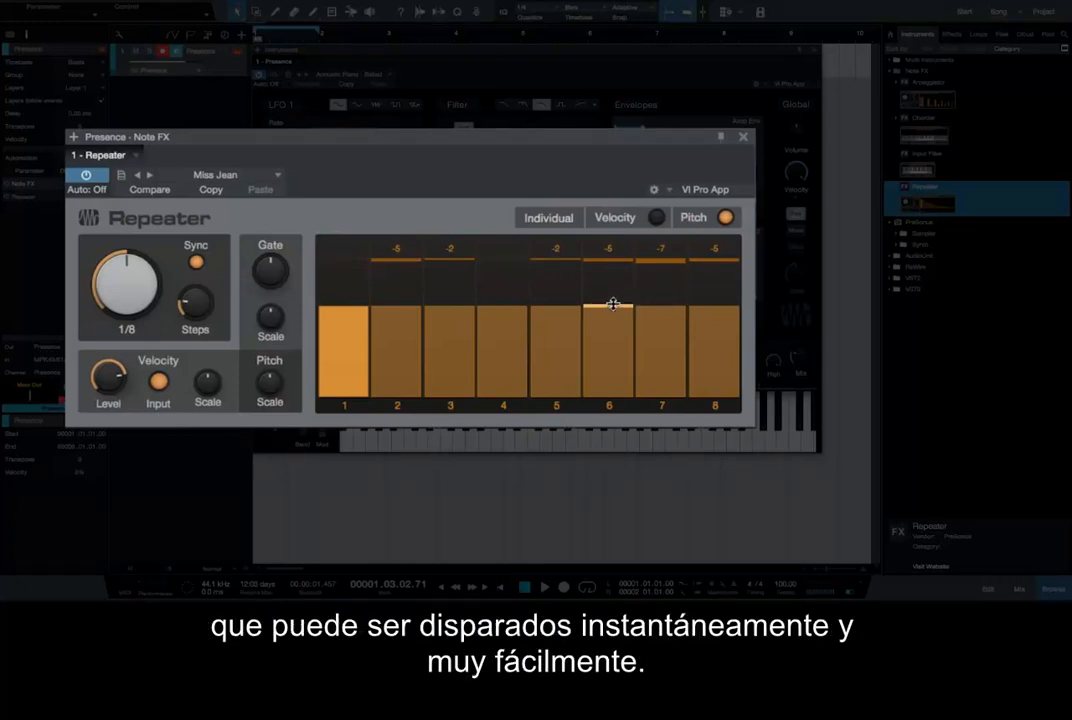
# Step: Lower the velocity level of all the steps in the Repeater's pattern display
pyautogui.moveTo(610, 305)
pyautogui.mouseDown()
pyautogui.moveTo(615, 343)
pyautogui.moveTo(622, 321)
pyautogui.mouseUp()
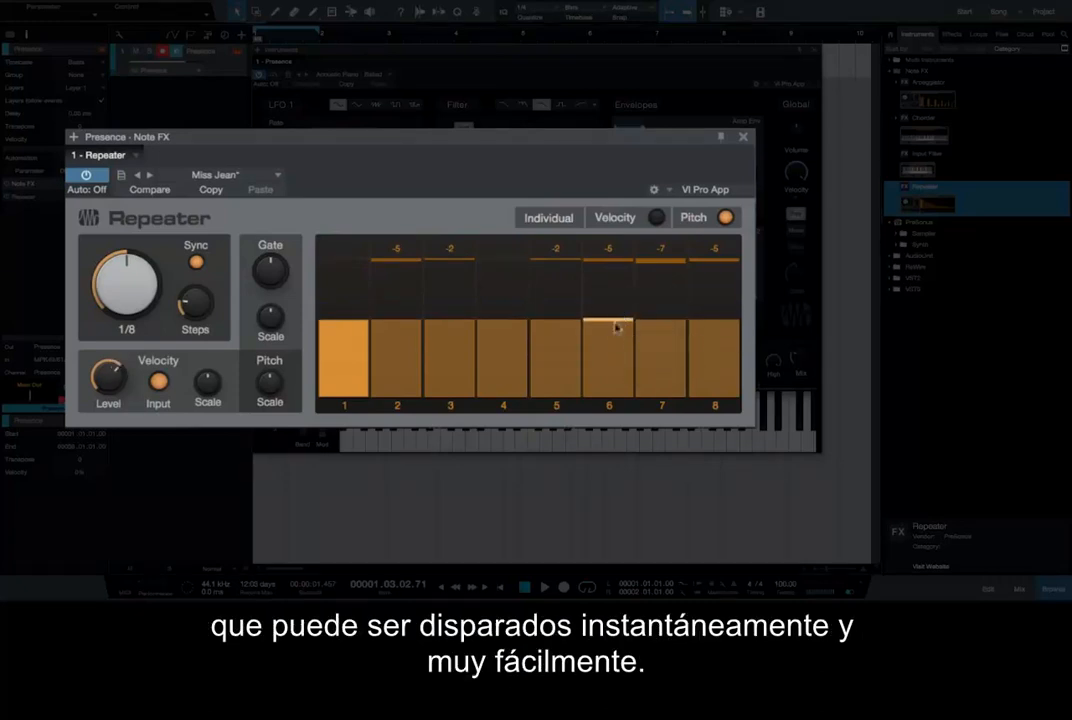